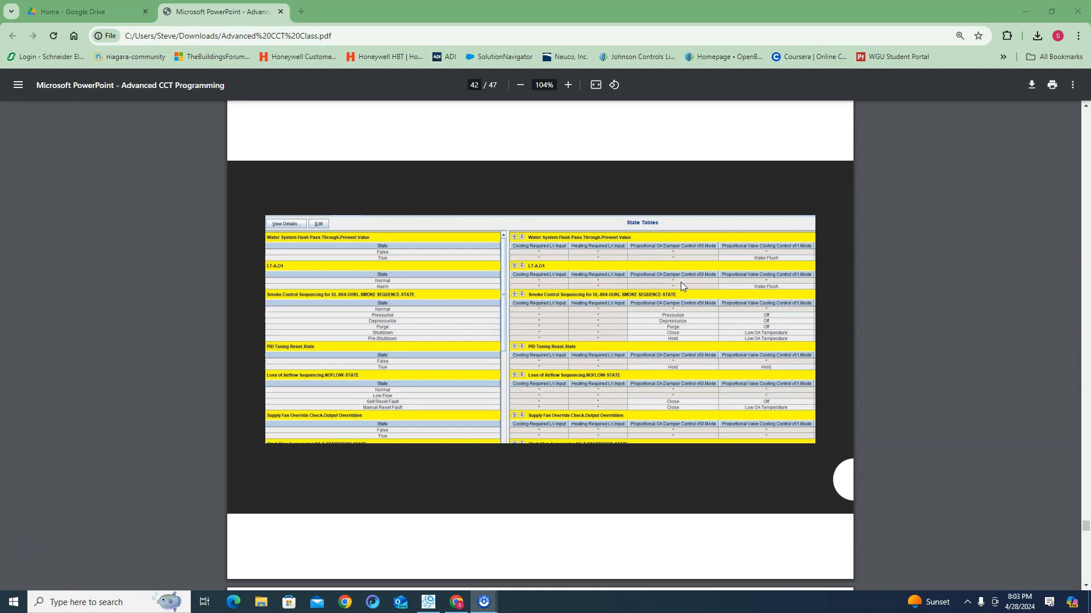
Review the PDF slides showing the state tables and how to troubleshoot a controller with them
{"action": "left_click", "coordinate": [811, 280]}
{"action": "scroll", "coordinate": [508, 367], "scroll_direction": "down", "scroll_amount": 8}
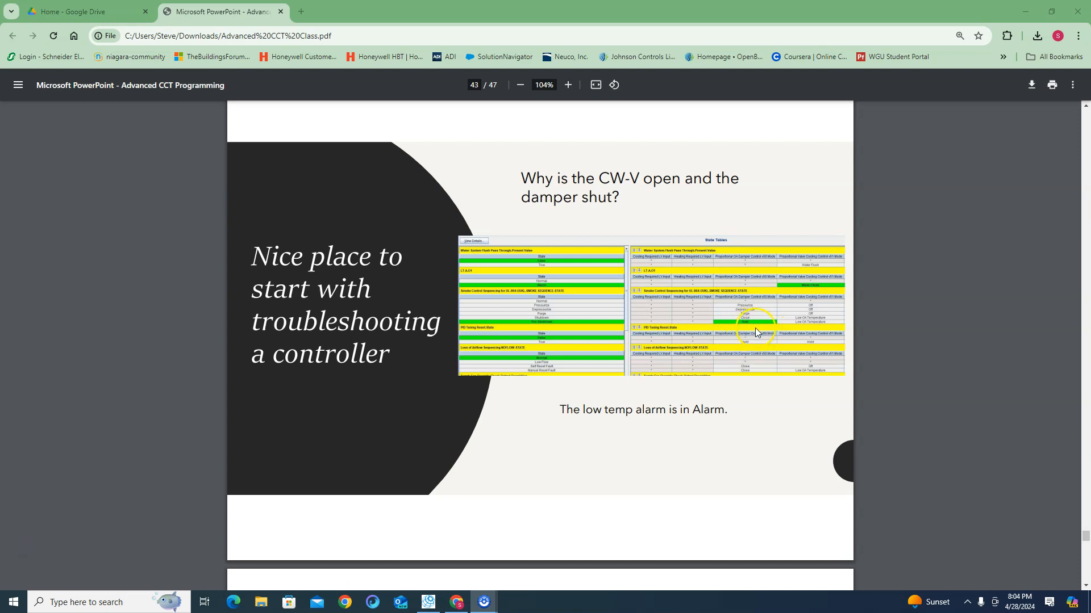
{"action": "scroll", "coordinate": [662, 370], "scroll_direction": "down", "scroll_amount": 4}
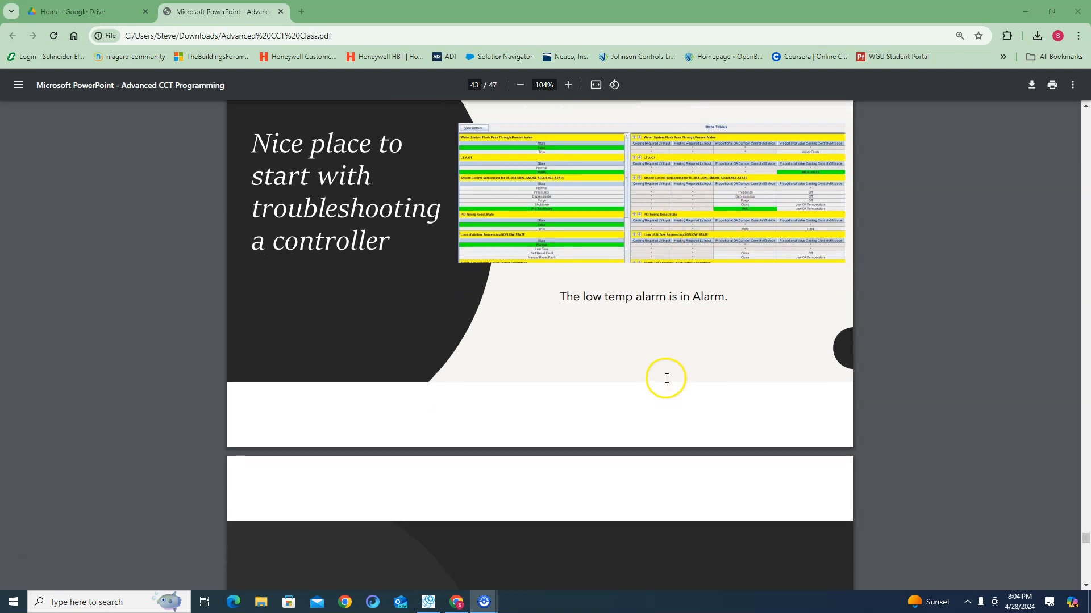
{"action": "scroll", "coordinate": [662, 375], "scroll_direction": "up", "scroll_amount": 4}
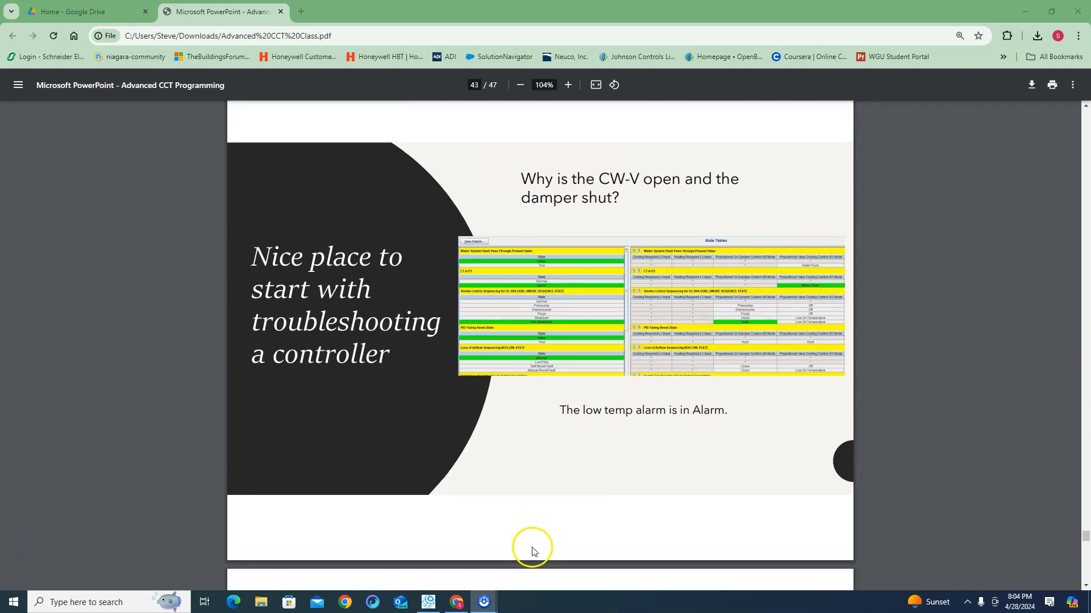
Switch to CCT and check the controller selection and hardware slot summary in the StateTable application's hardware definition
{"action": "left_click", "coordinate": [428, 602]}
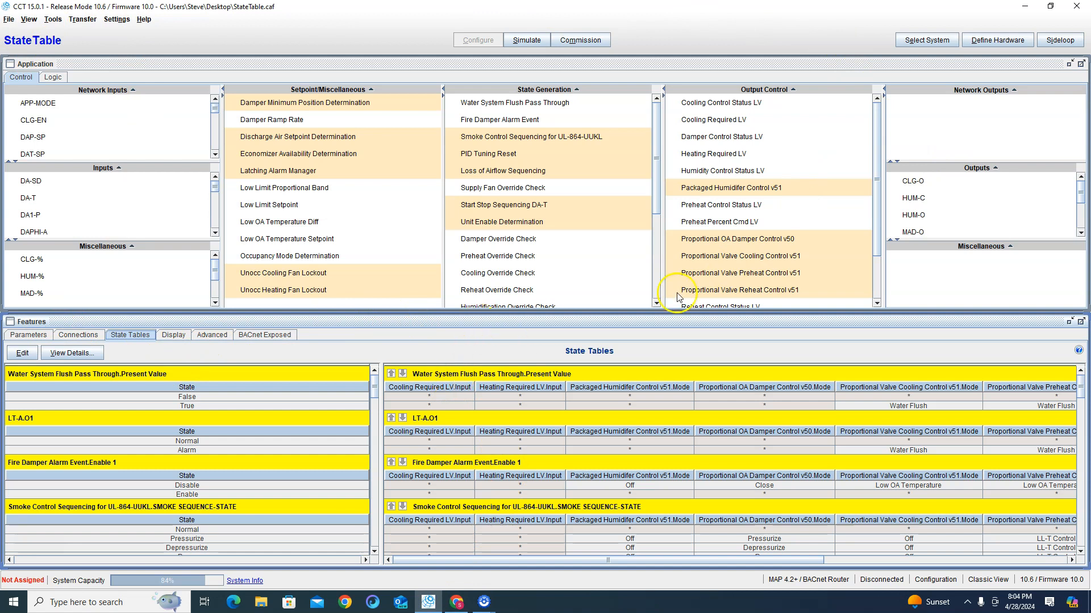
{"action": "left_click", "coordinate": [995, 40]}
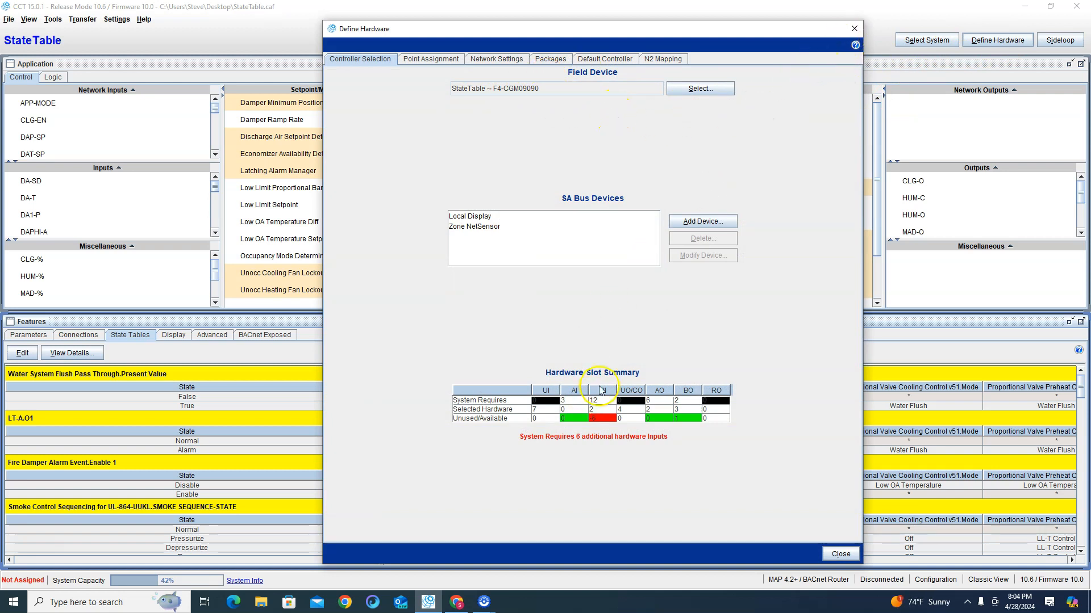
{"action": "left_click", "coordinate": [852, 34]}
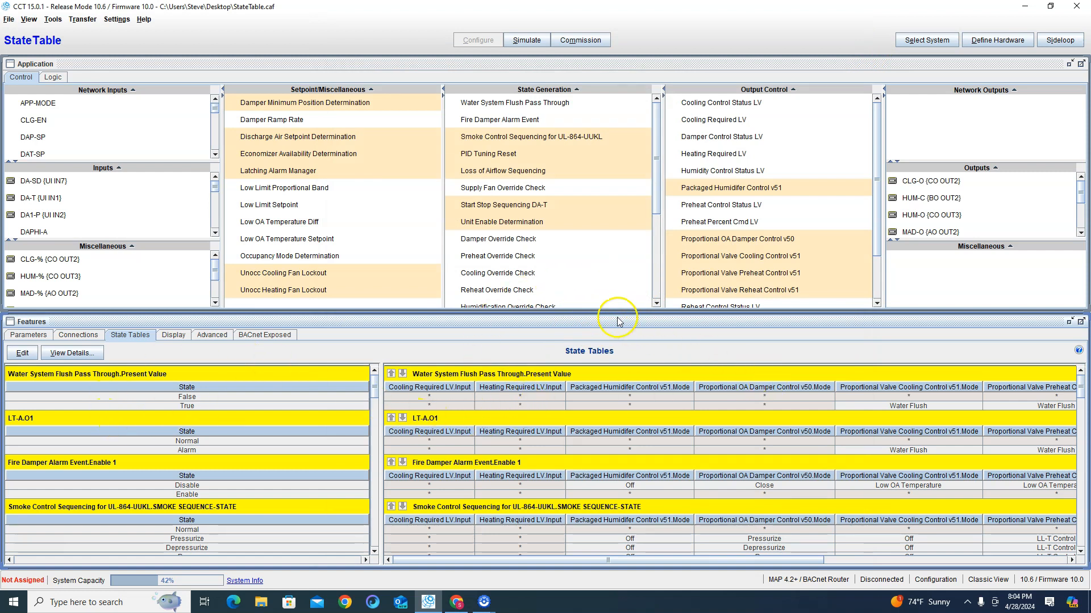
Look over the application's parameters and connections, and bring up its state tables in a maximized Features view
{"action": "left_click", "coordinate": [40, 336]}
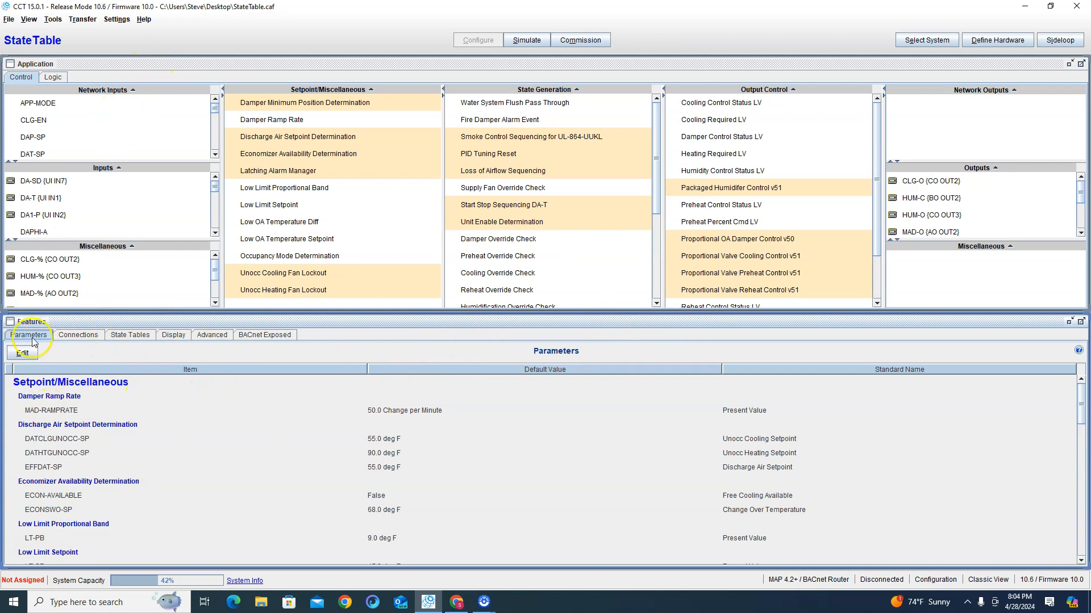
{"action": "left_click", "coordinate": [74, 335]}
{"action": "left_click", "coordinate": [129, 335]}
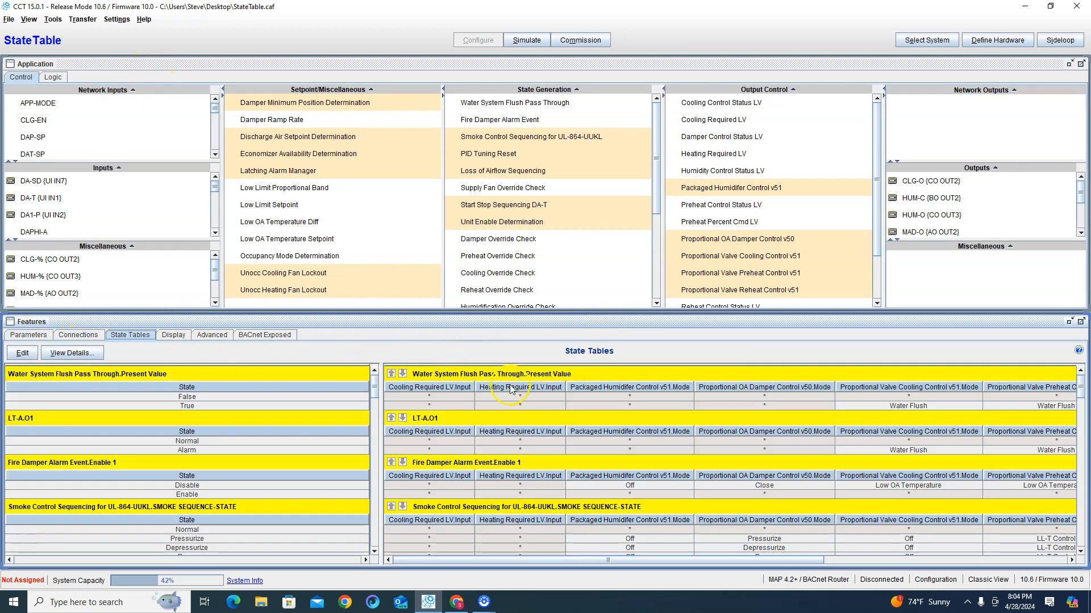
{"action": "double_click", "coordinate": [547, 322]}
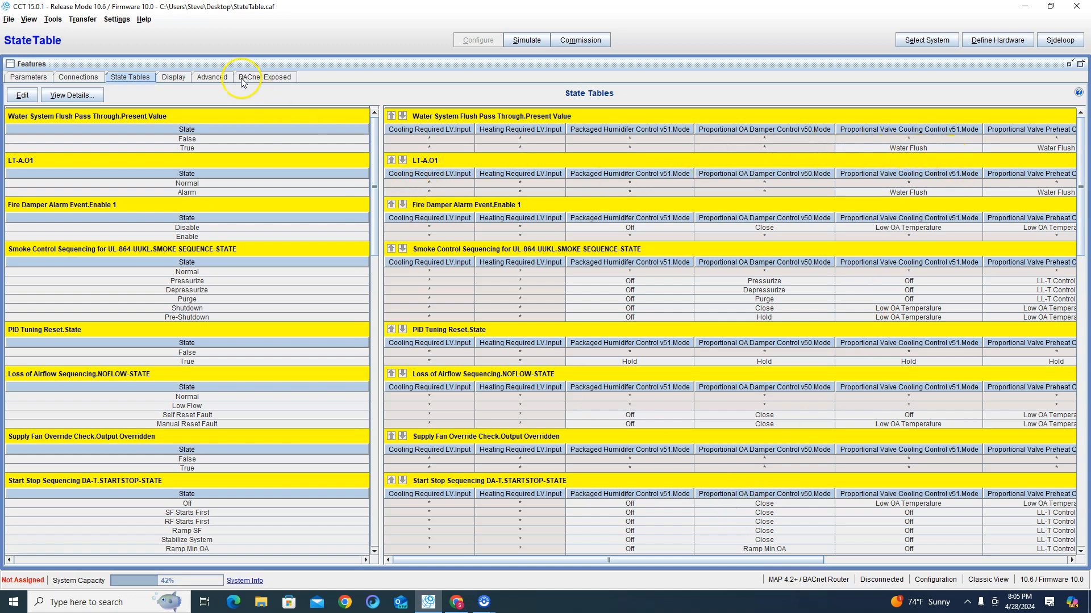
Examine the output modes assigned to each state, from the packaged humidifier through the supply fan duct static control
{"action": "left_click_drag", "start_coordinate": [648, 559], "coordinate": [898, 559]}
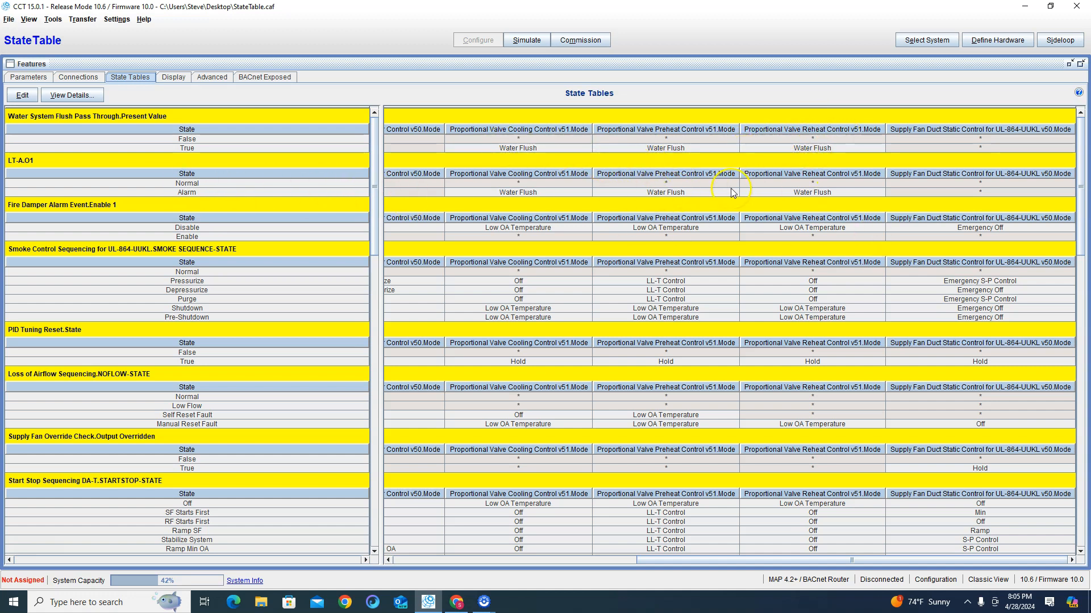
{"action": "left_click_drag", "start_coordinate": [662, 560], "coordinate": [662, 535]}
{"action": "left_click_drag", "start_coordinate": [647, 561], "coordinate": [366, 562]}
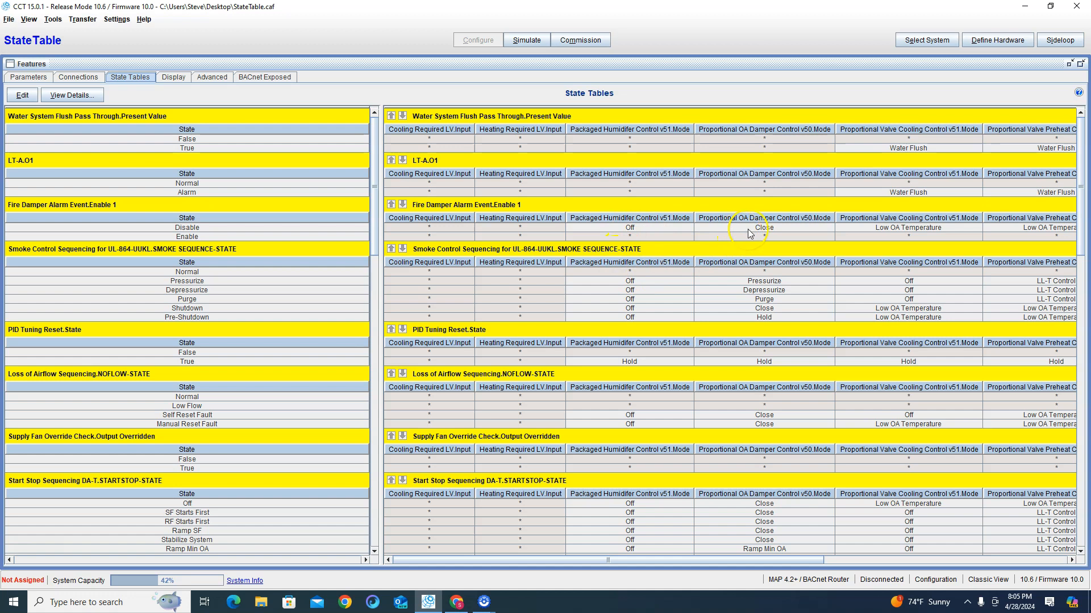
{"action": "left_click_drag", "start_coordinate": [723, 558], "coordinate": [983, 565]}
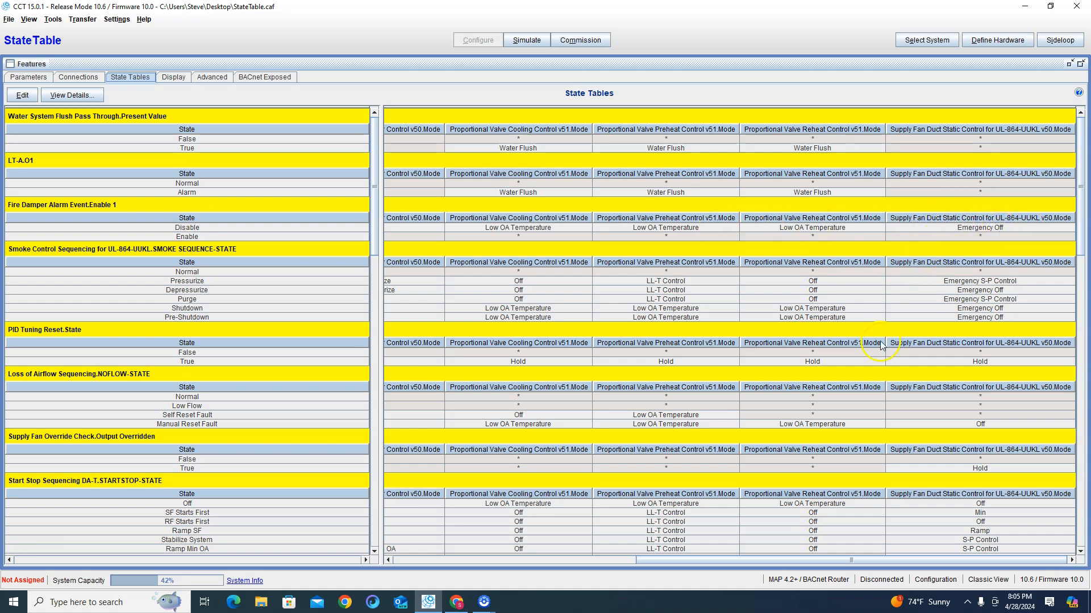
{"action": "left_click_drag", "start_coordinate": [817, 560], "coordinate": [597, 557]}
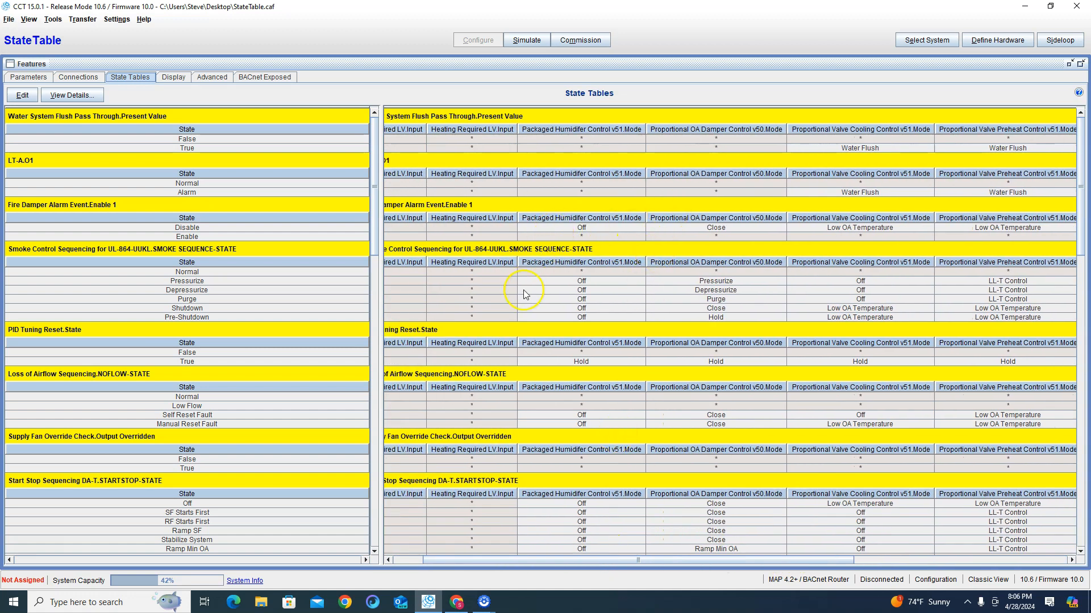
{"action": "left_click_drag", "start_coordinate": [708, 561], "coordinate": [938, 563]}
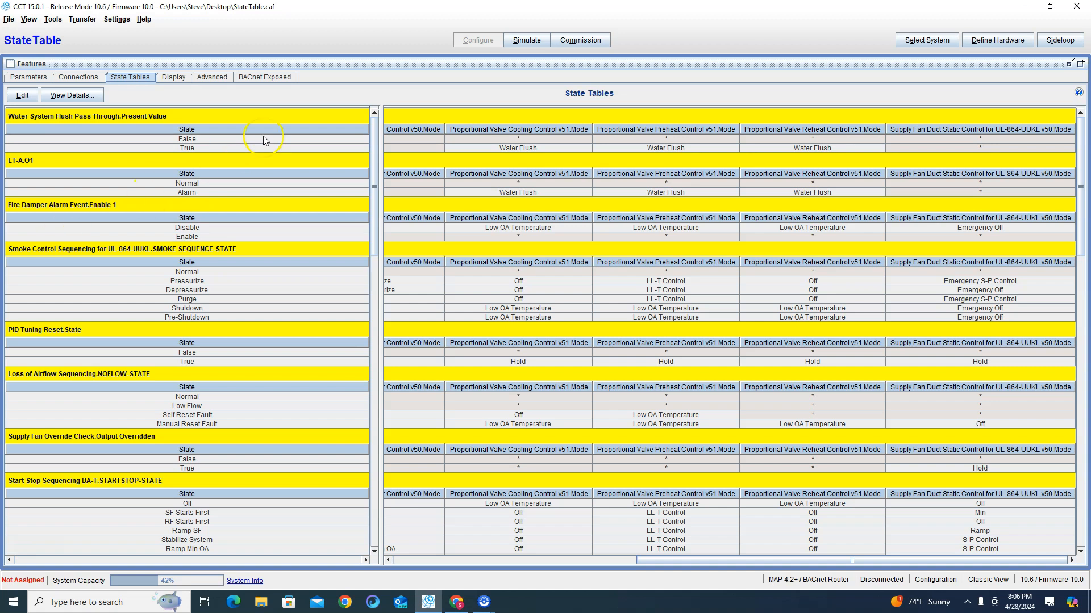
Start a simulation of the application with the default startup values, without saving changes
{"action": "left_click", "coordinate": [526, 39]}
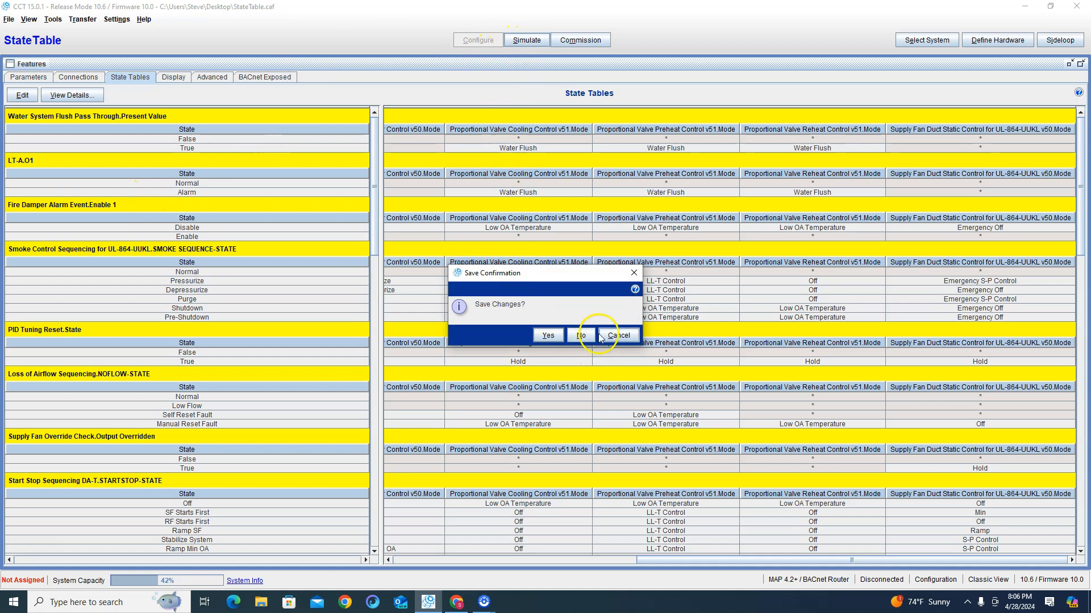
{"action": "left_click", "coordinate": [580, 335]}
{"action": "left_click", "coordinate": [578, 336]}
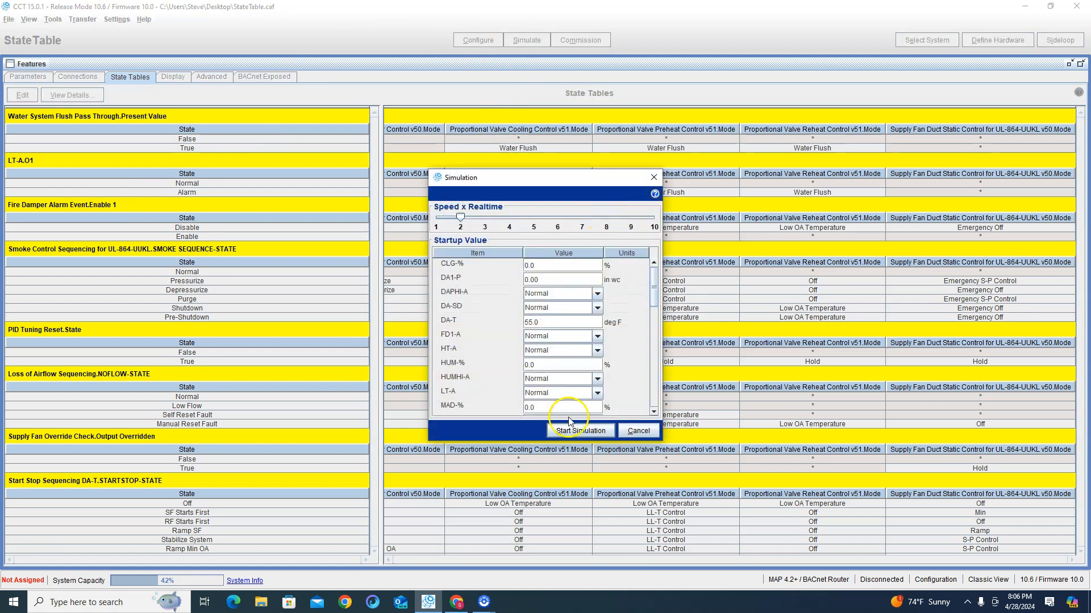
{"action": "left_click", "coordinate": [606, 433]}
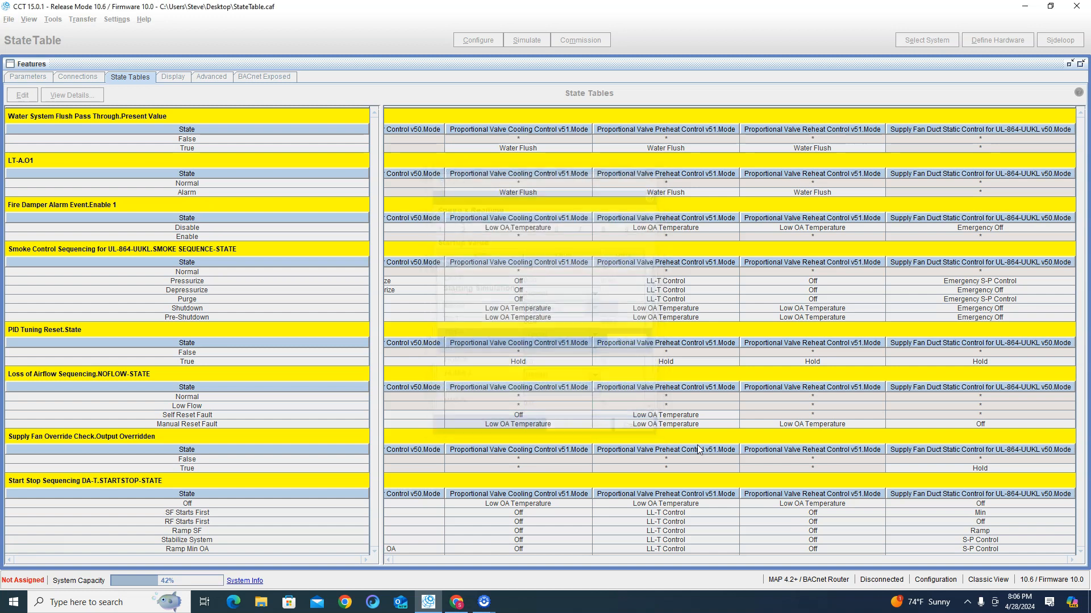
Examine the active state in the Start Stop Sequencing DA-T table and the output modes it drives in the simulation
{"action": "scroll", "coordinate": [697, 445], "scroll_direction": "down", "scroll_amount": 5}
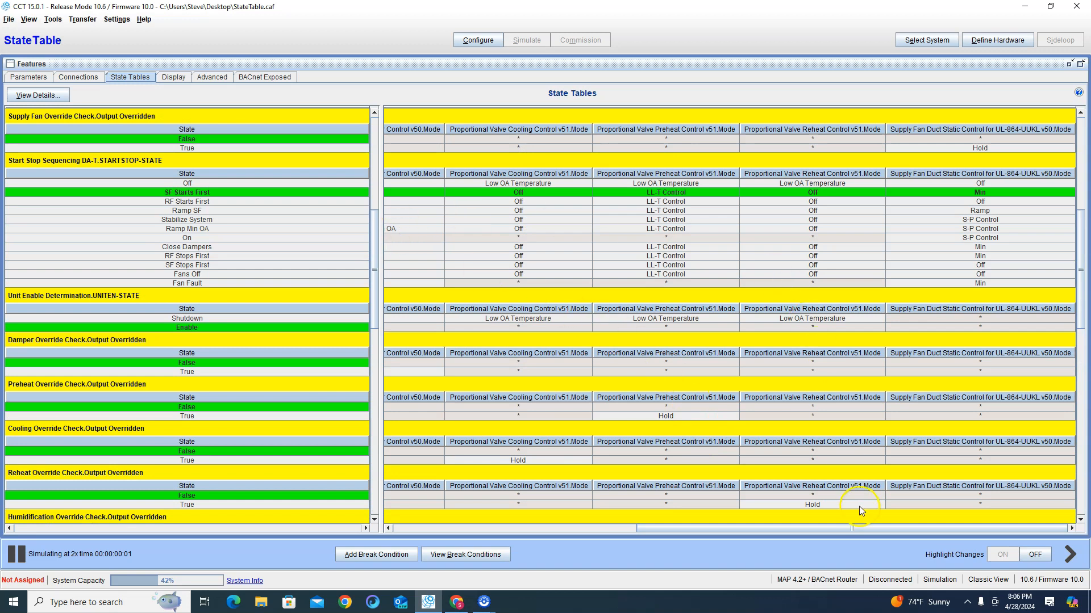
{"action": "left_click_drag", "start_coordinate": [894, 530], "coordinate": [644, 528]}
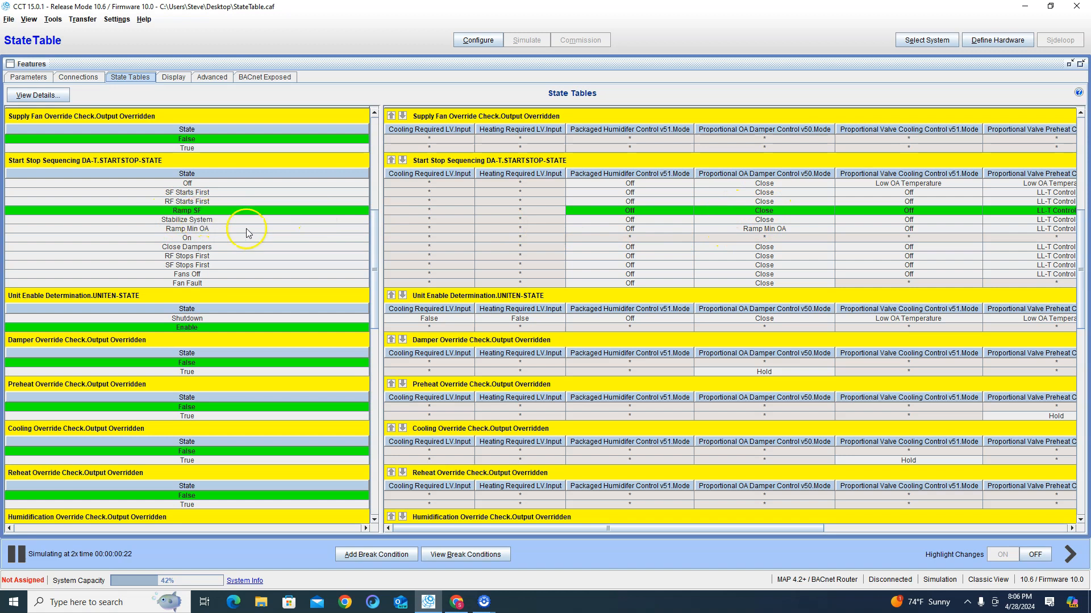
{"action": "left_click_drag", "start_coordinate": [550, 530], "coordinate": [846, 543]}
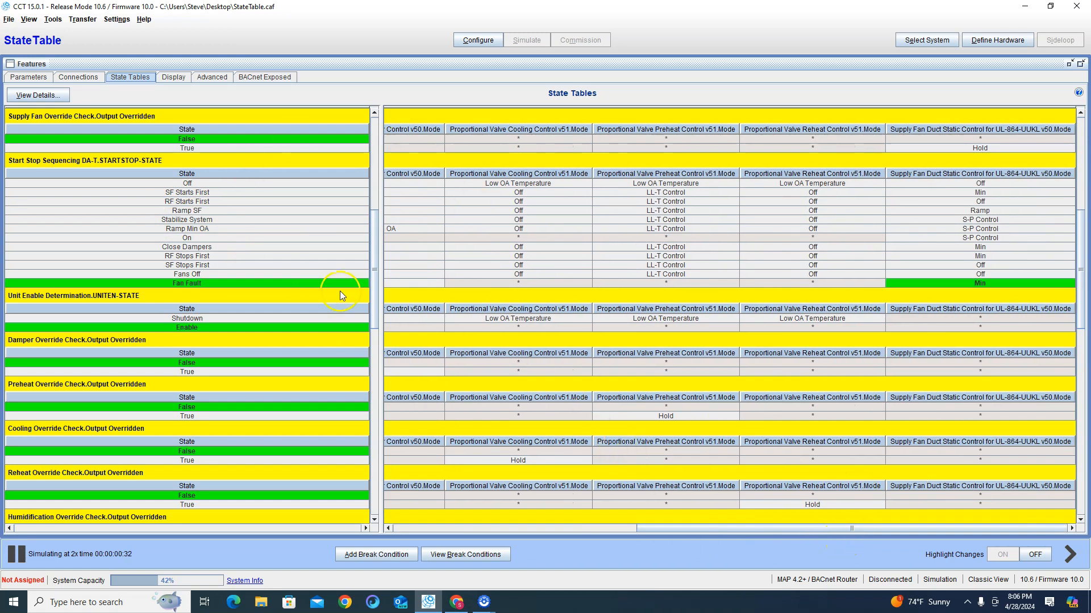
{"action": "left_click_drag", "start_coordinate": [860, 530], "coordinate": [904, 520]}
{"action": "left_click_drag", "start_coordinate": [918, 527], "coordinate": [676, 539]}
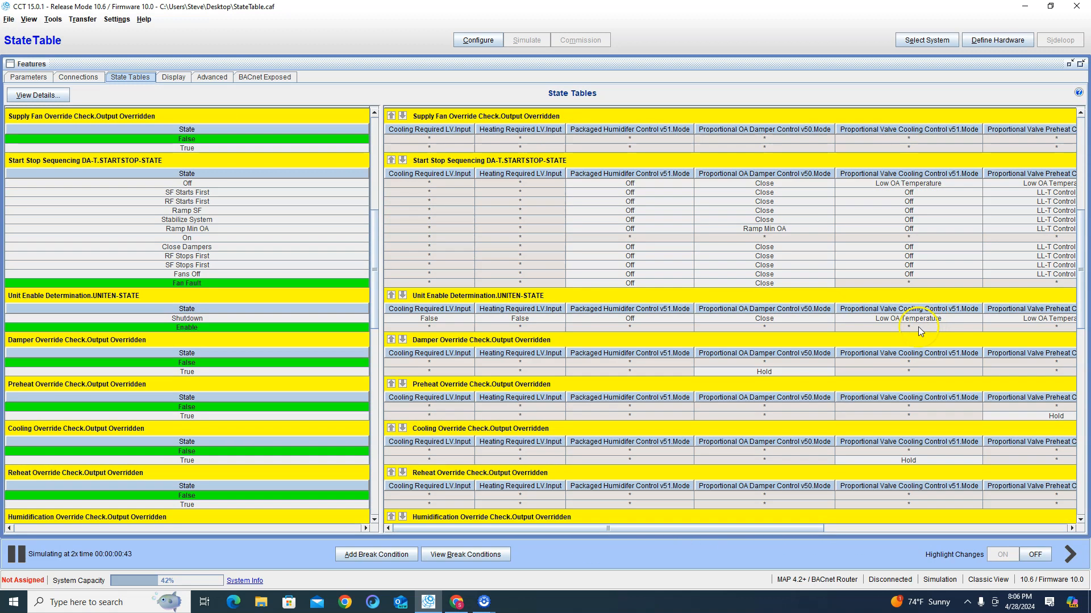
Examine the active states and output modes in the Loss of Airflow Sequencing table and the lower sequencing tables
{"action": "left_click_drag", "start_coordinate": [795, 532], "coordinate": [899, 529]}
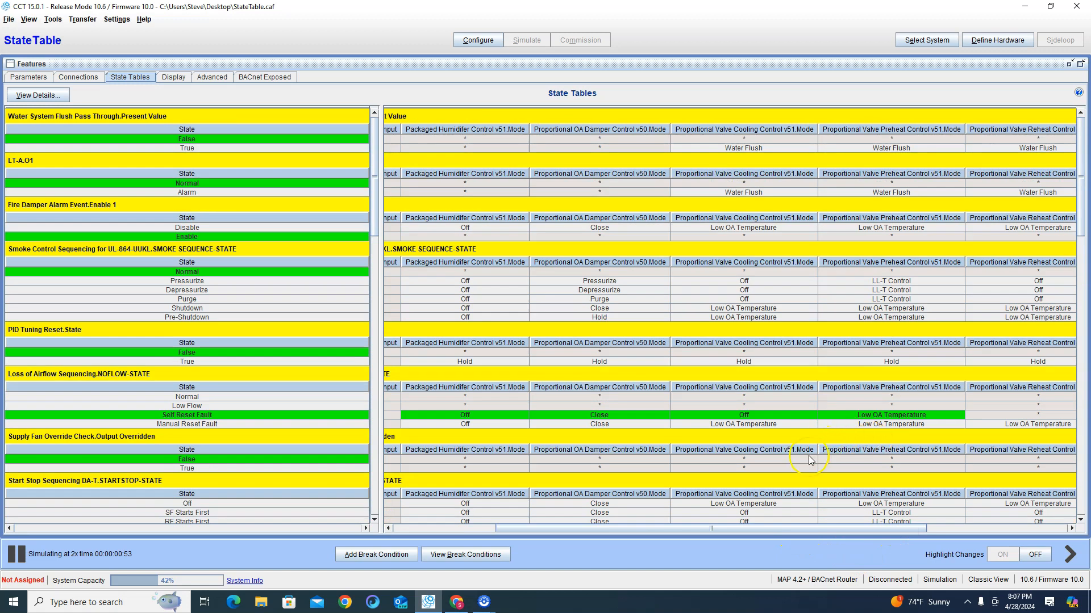
{"action": "left_click_drag", "start_coordinate": [659, 529], "coordinate": [560, 534]}
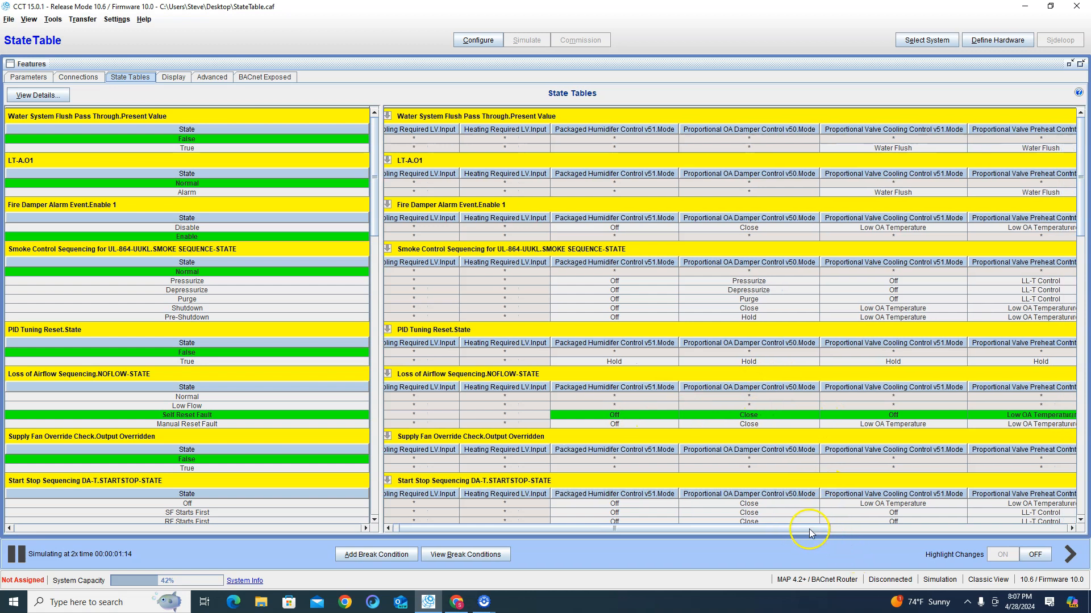
{"action": "left_click_drag", "start_coordinate": [809, 530], "coordinate": [1003, 533]}
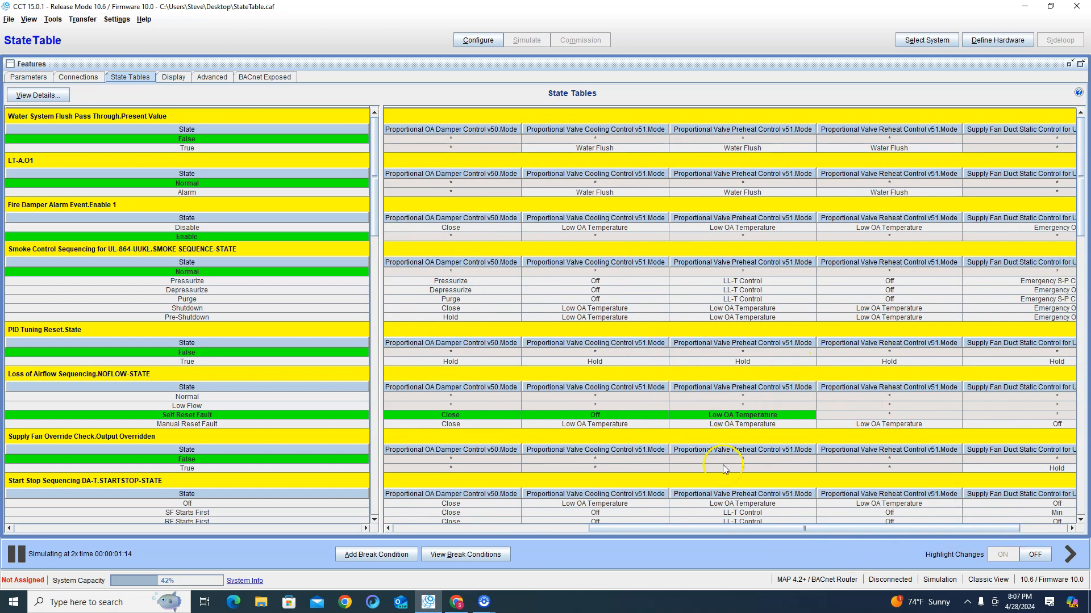
{"action": "left_click_drag", "start_coordinate": [684, 531], "coordinate": [791, 534]}
{"action": "left_click_drag", "start_coordinate": [870, 523], "coordinate": [680, 502]}
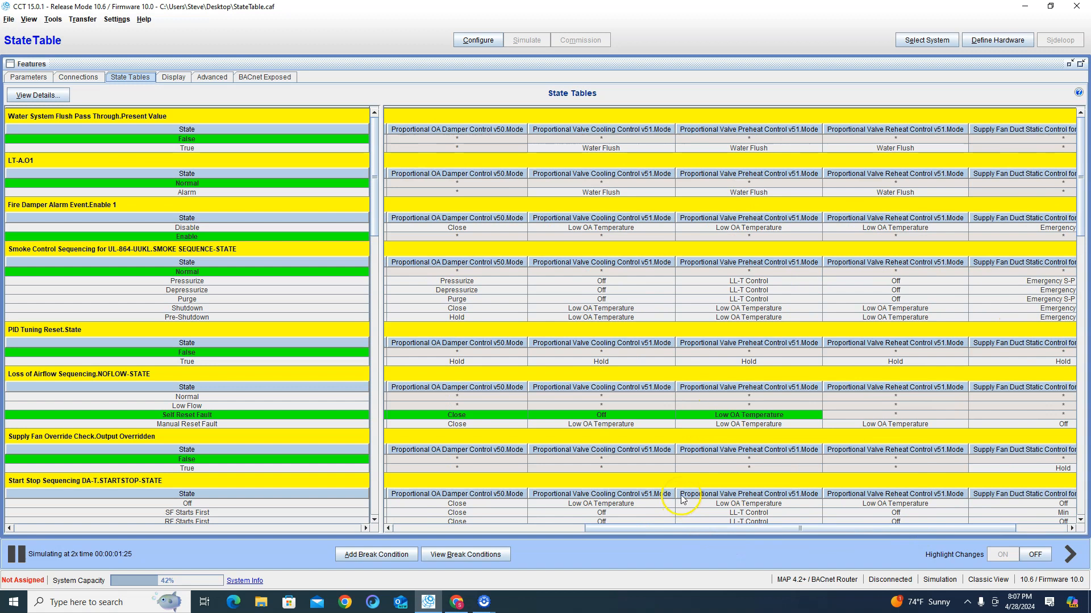
{"action": "scroll", "coordinate": [865, 449], "scroll_direction": "down", "scroll_amount": 12}
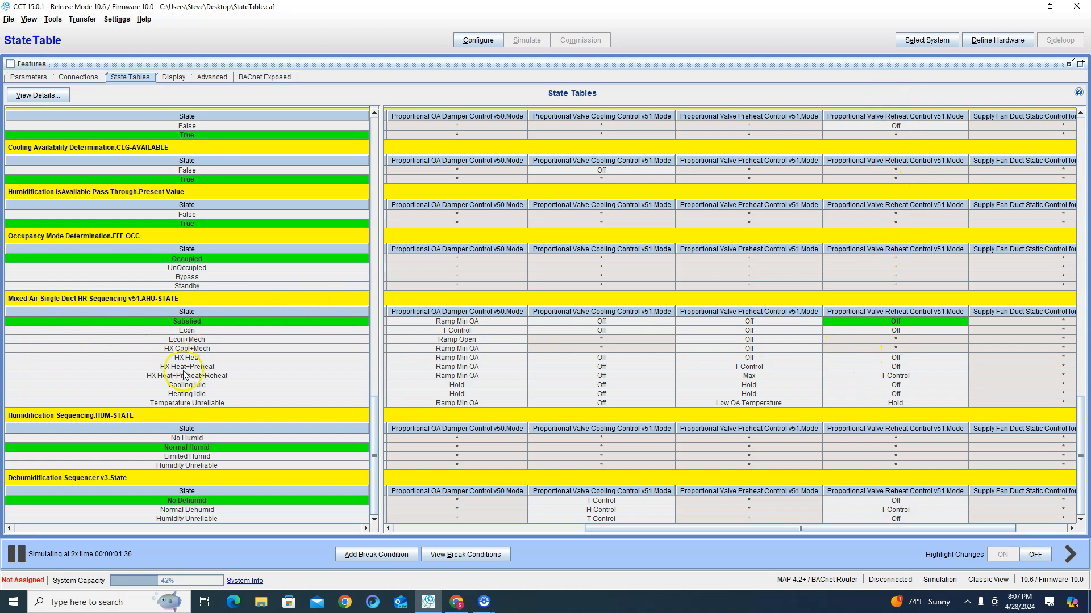
{"action": "scroll", "coordinate": [780, 446], "scroll_direction": "up", "scroll_amount": 15}
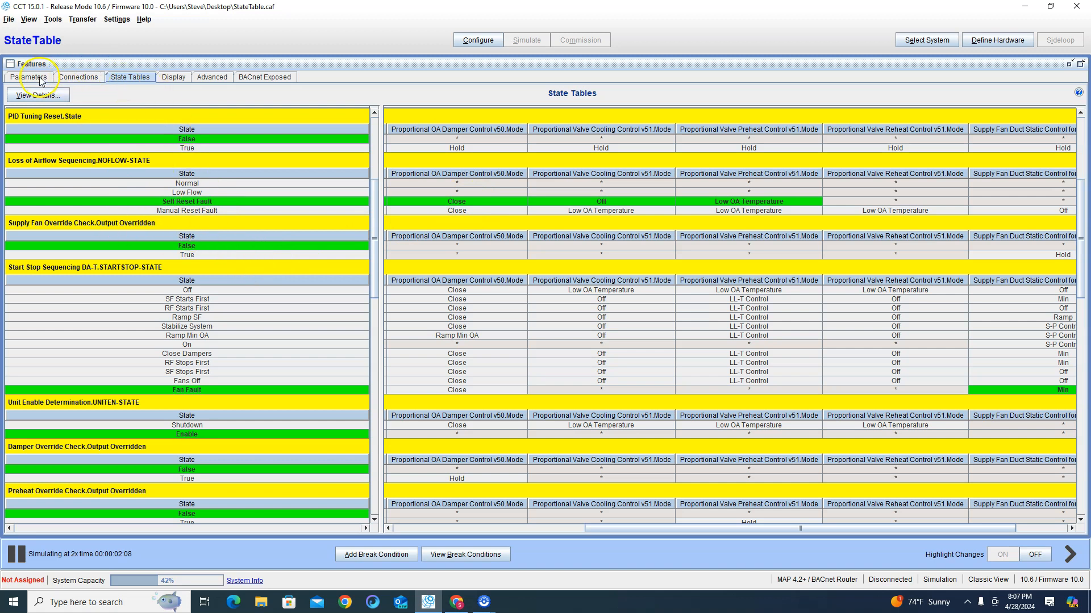
Restore the application view and command the SF-S input's Output - O1 attribute to On
{"action": "double_click", "coordinate": [335, 67]}
{"action": "scroll", "coordinate": [67, 211], "scroll_direction": "down", "scroll_amount": 3}
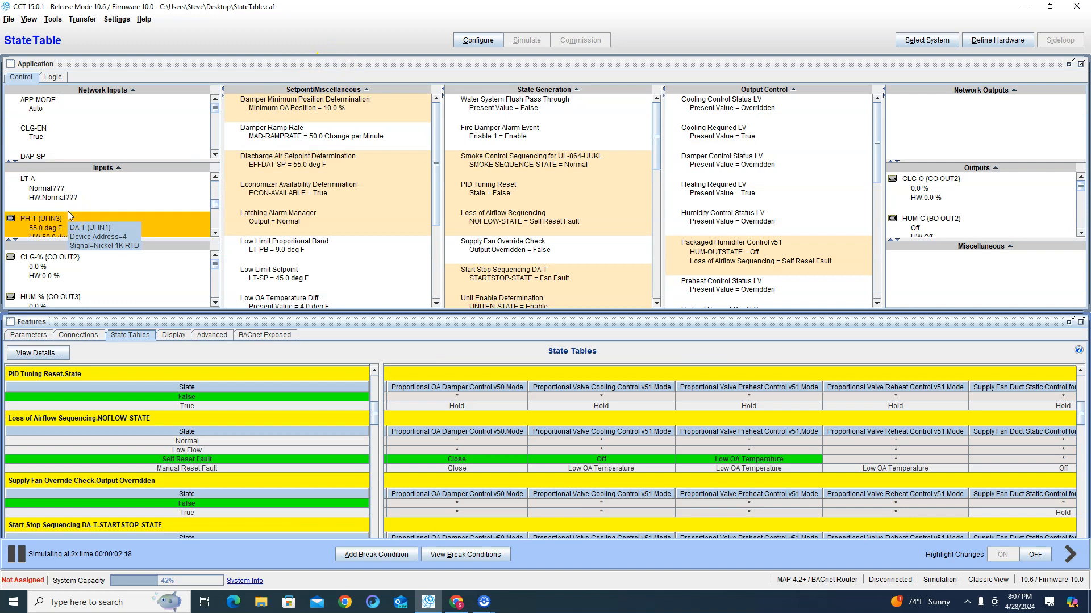
{"action": "scroll", "coordinate": [68, 215], "scroll_direction": "down", "scroll_amount": 3}
{"action": "scroll", "coordinate": [68, 215], "scroll_direction": "up", "scroll_amount": 3}
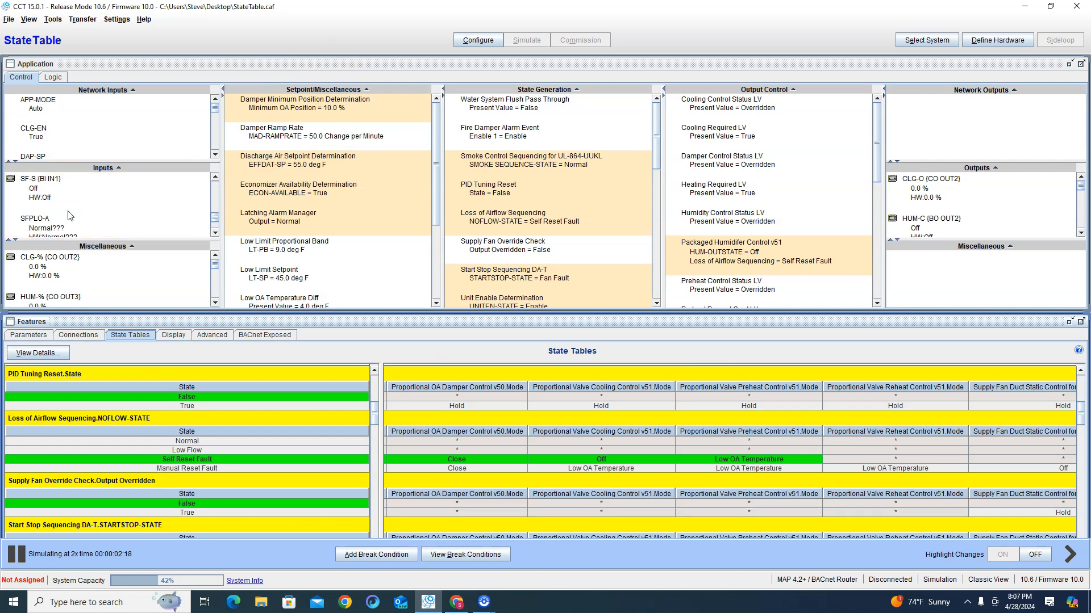
{"action": "right_click", "coordinate": [46, 189]}
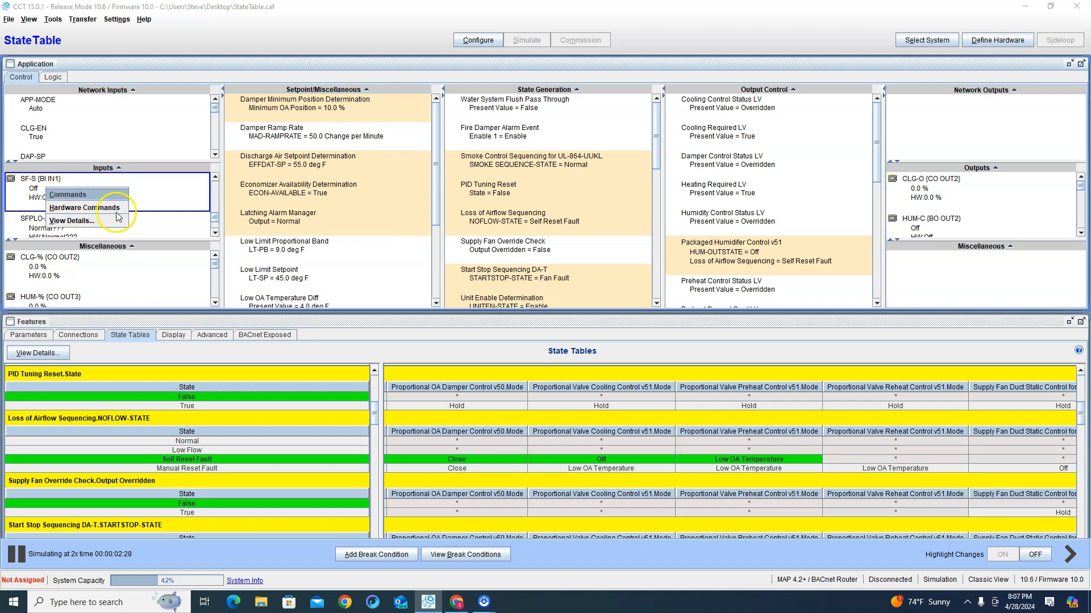
{"action": "left_click", "coordinate": [116, 212]}
{"action": "left_click", "coordinate": [151, 59]}
{"action": "left_click", "coordinate": [113, 84]}
{"action": "left_click", "coordinate": [86, 105]}
{"action": "left_click", "coordinate": [59, 120]}
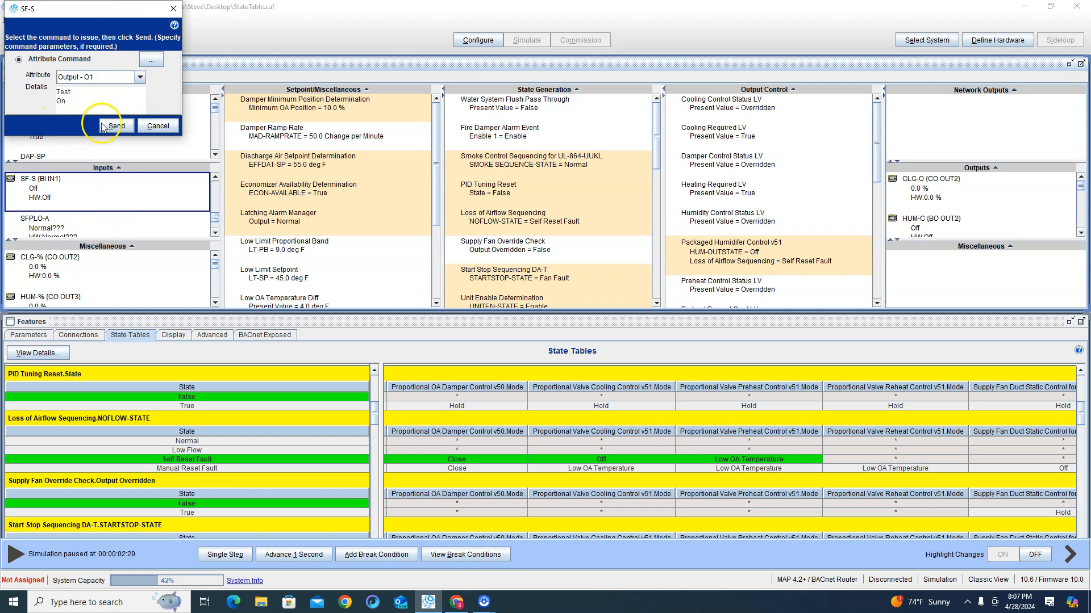
{"action": "left_click", "coordinate": [102, 128]}
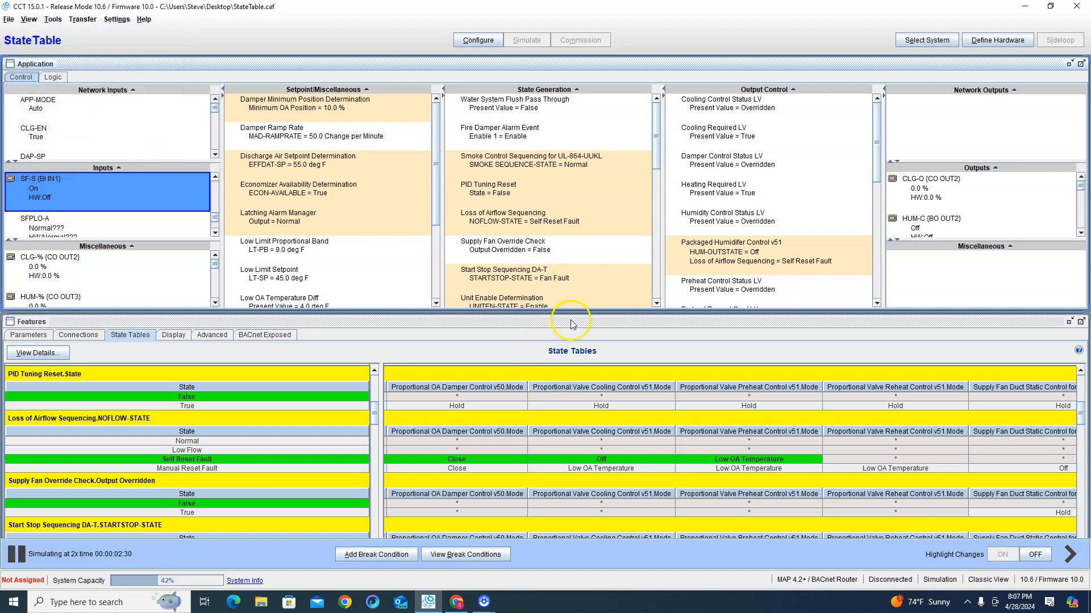
Maximize the state tables again and examine which Start Stop Sequencing state and output modes are active with SF-S on
{"action": "double_click", "coordinate": [571, 322]}
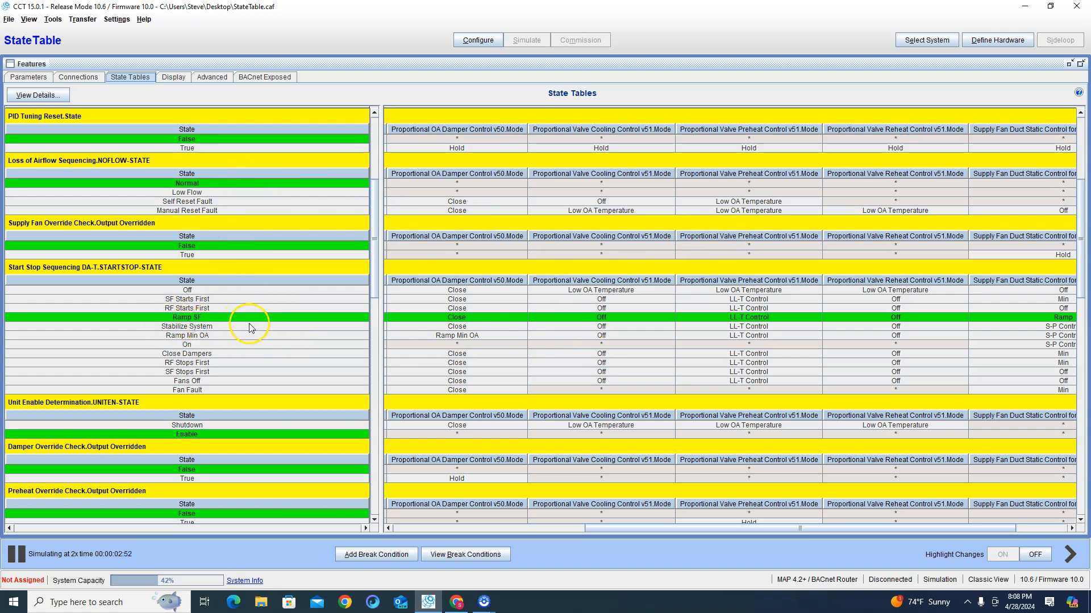
{"action": "left_click_drag", "start_coordinate": [588, 530], "coordinate": [748, 518]}
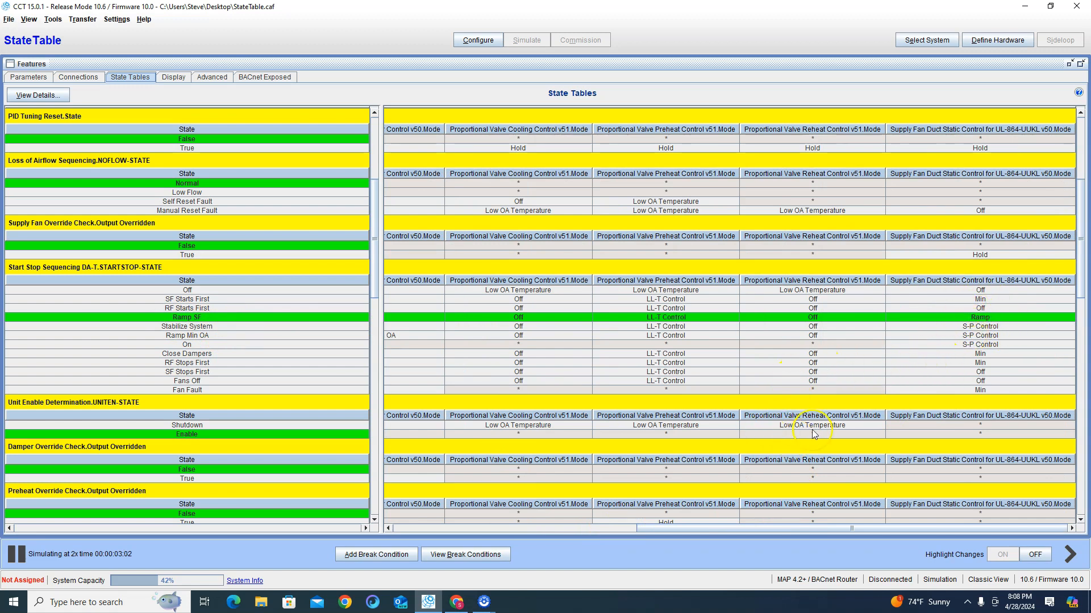
{"action": "left_click_drag", "start_coordinate": [854, 533], "coordinate": [616, 534]}
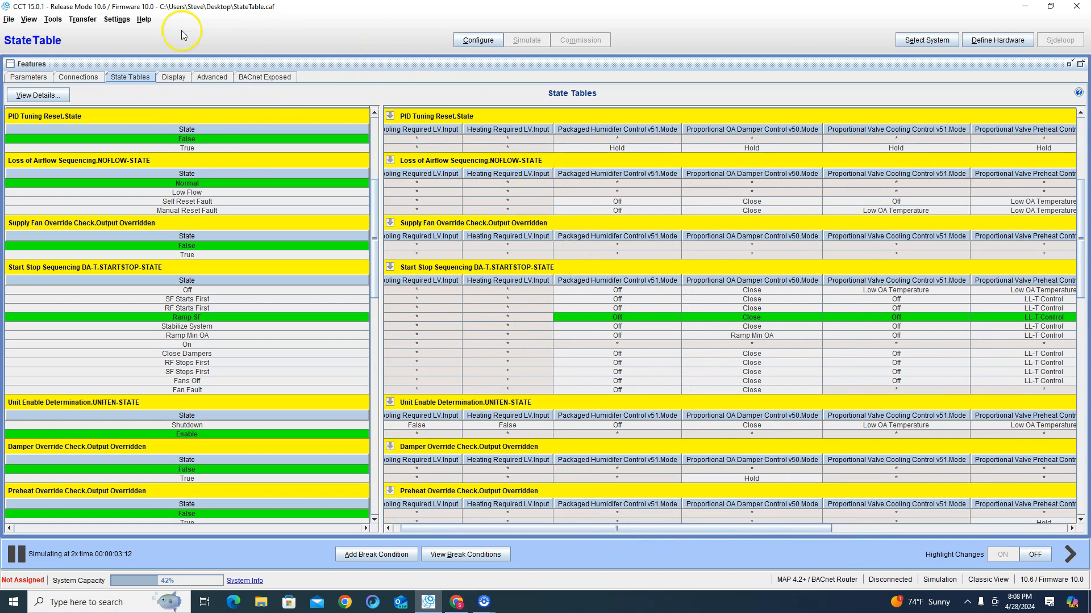
Restore the application view and check the supply fan outputs SF-C and SF-O in the simulation
{"action": "double_click", "coordinate": [147, 67]}
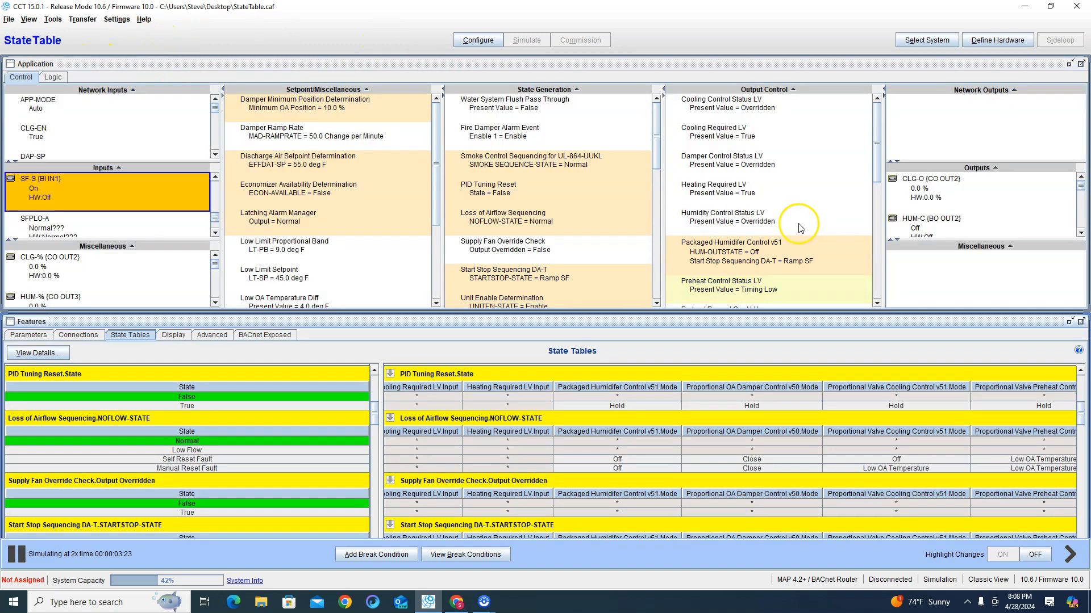
{"action": "scroll", "coordinate": [956, 204], "scroll_direction": "up", "scroll_amount": 1}
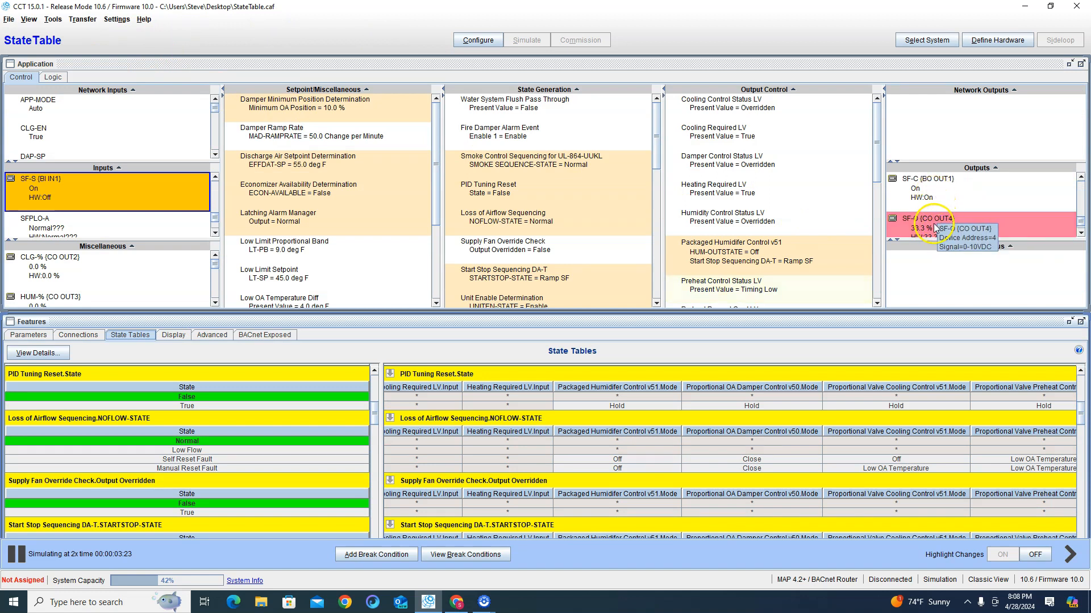
{"action": "scroll", "coordinate": [925, 209], "scroll_direction": "down", "scroll_amount": 1}
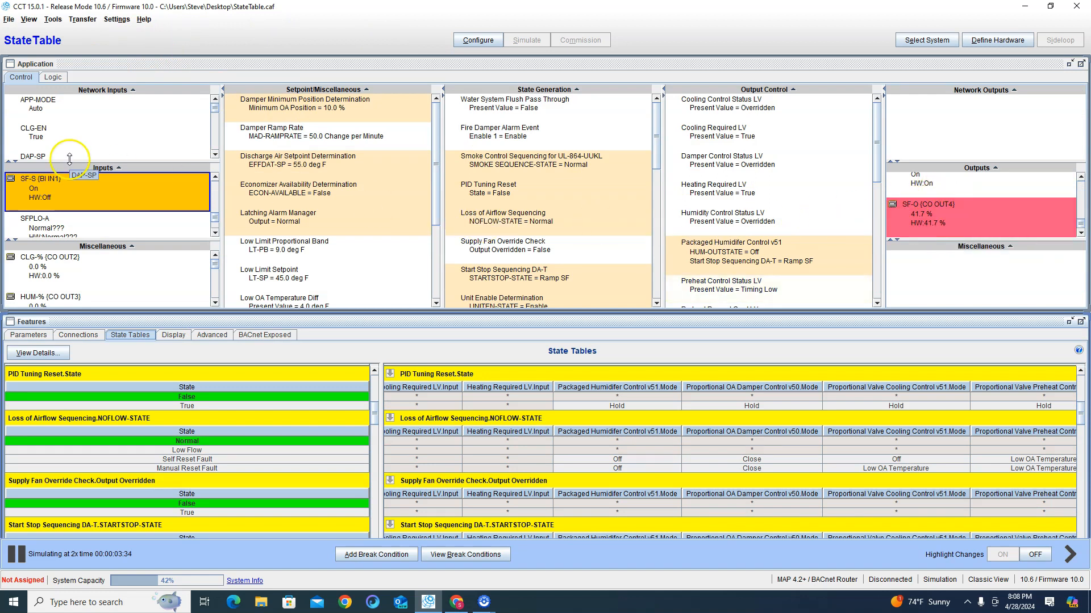
Command the DA1-P input's Output - O1 attribute to a test value of 1.00
{"action": "scroll", "coordinate": [72, 203], "scroll_direction": "down", "scroll_amount": 2}
{"action": "scroll", "coordinate": [72, 205], "scroll_direction": "up", "scroll_amount": 2}
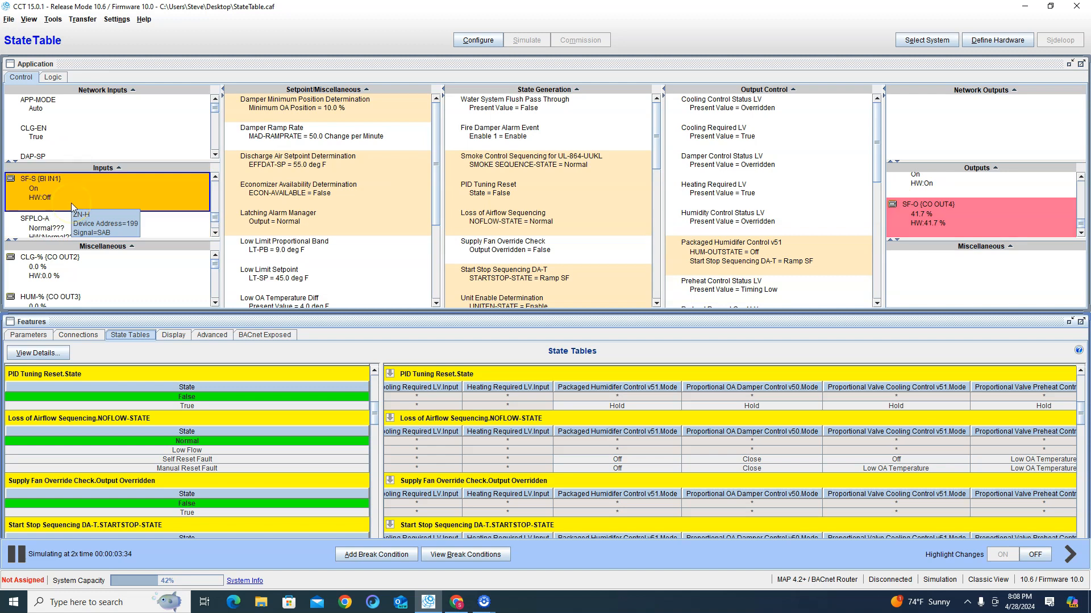
{"action": "scroll", "coordinate": [72, 206], "scroll_direction": "up", "scroll_amount": 3}
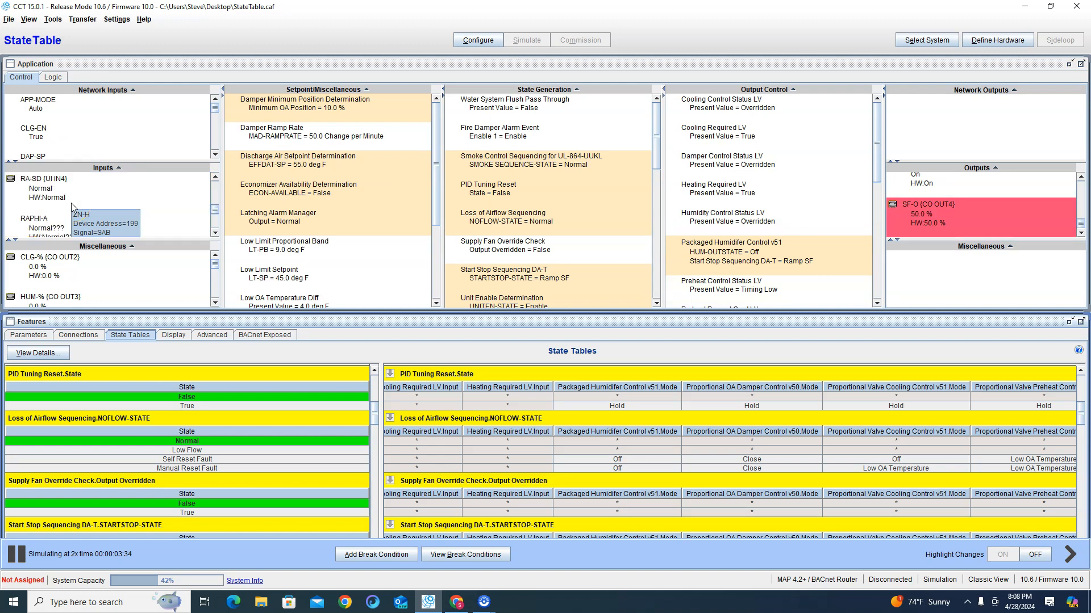
{"action": "scroll", "coordinate": [73, 206], "scroll_direction": "up", "scroll_amount": 2}
{"action": "scroll", "coordinate": [72, 206], "scroll_direction": "up", "scroll_amount": 1}
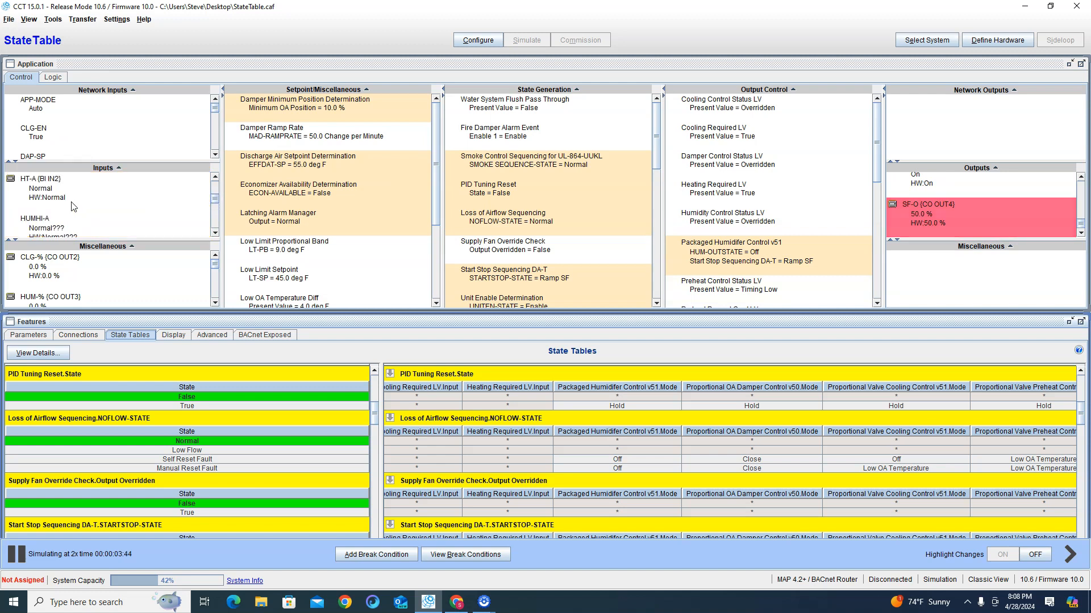
{"action": "scroll", "coordinate": [72, 206], "scroll_direction": "up", "scroll_amount": 2}
{"action": "left_click", "coordinate": [73, 200]}
{"action": "right_click", "coordinate": [72, 199]}
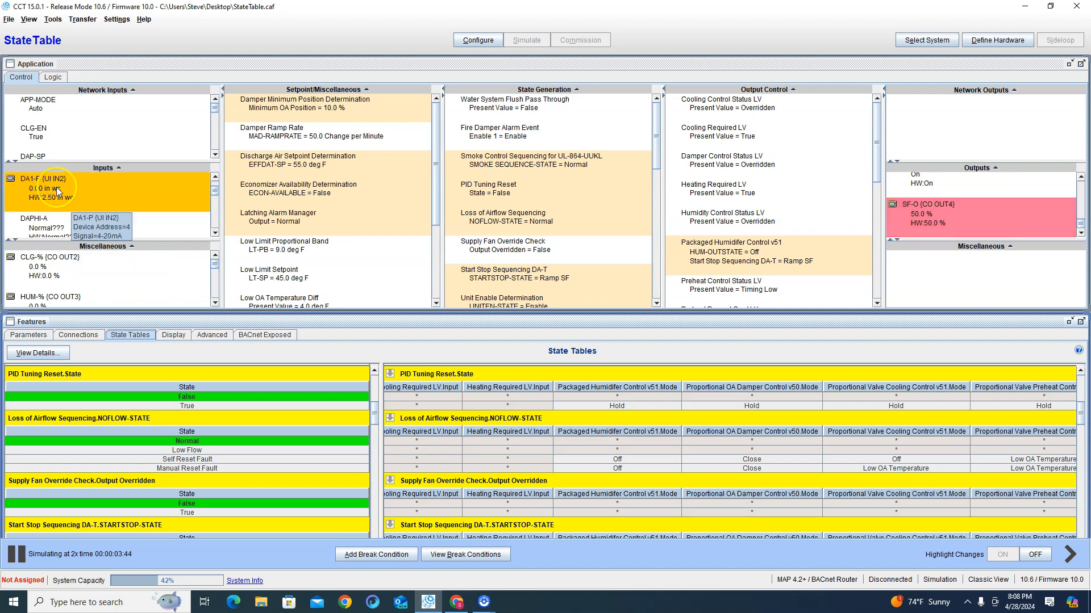
{"action": "left_click", "coordinate": [73, 196]}
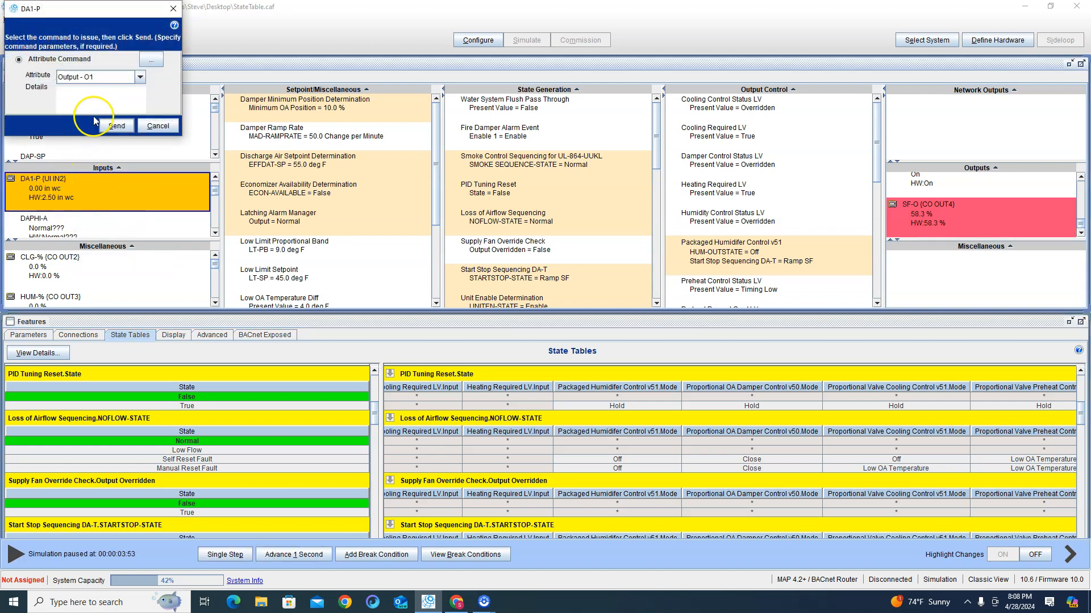
{"action": "left_click", "coordinate": [148, 62]}
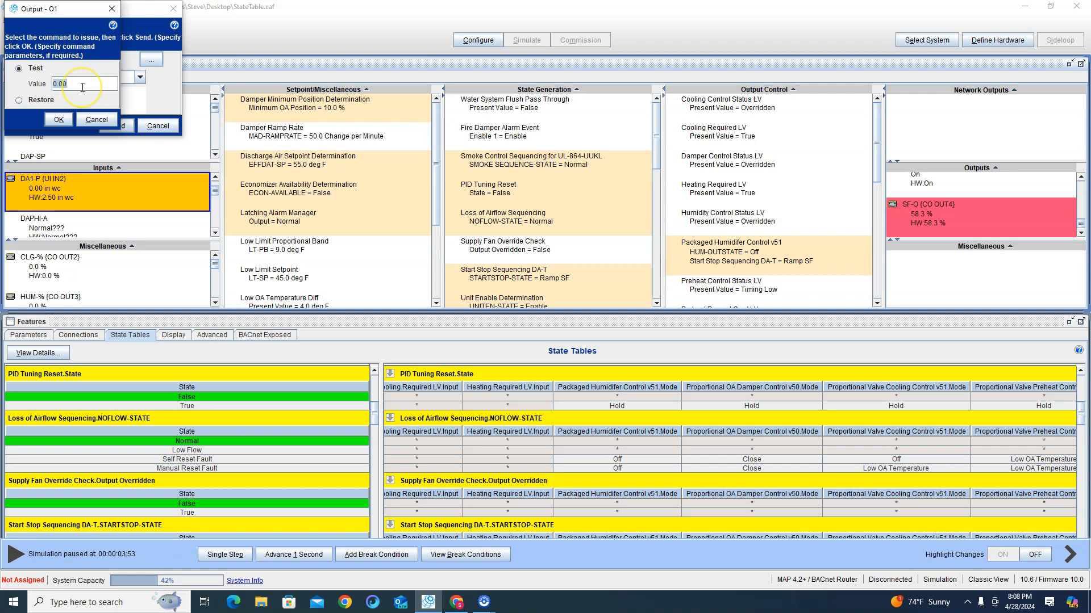
{"action": "left_click", "coordinate": [62, 120]}
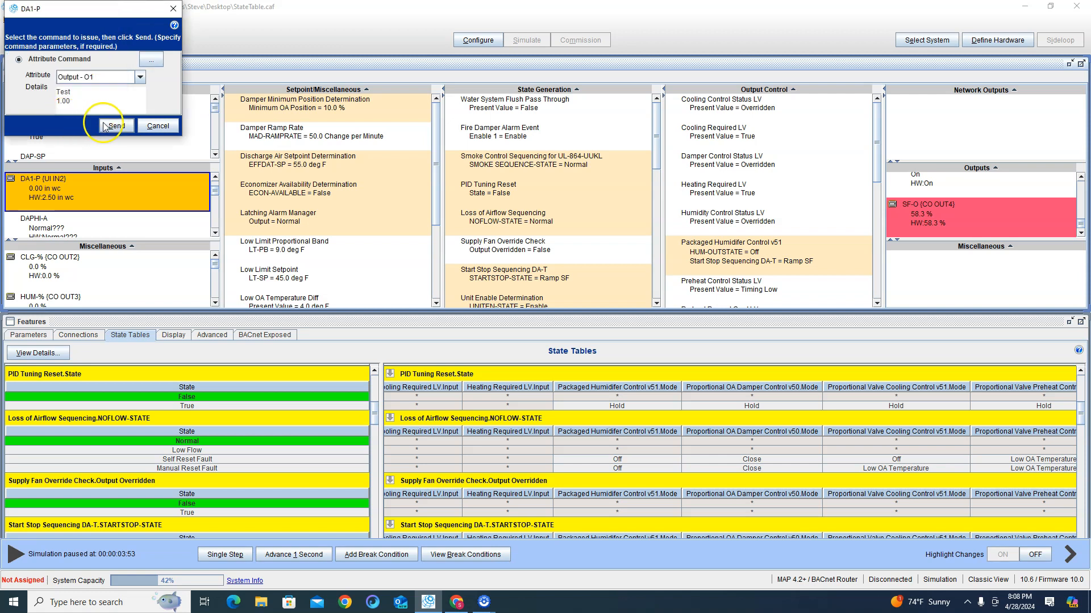
{"action": "left_click", "coordinate": [111, 124]}
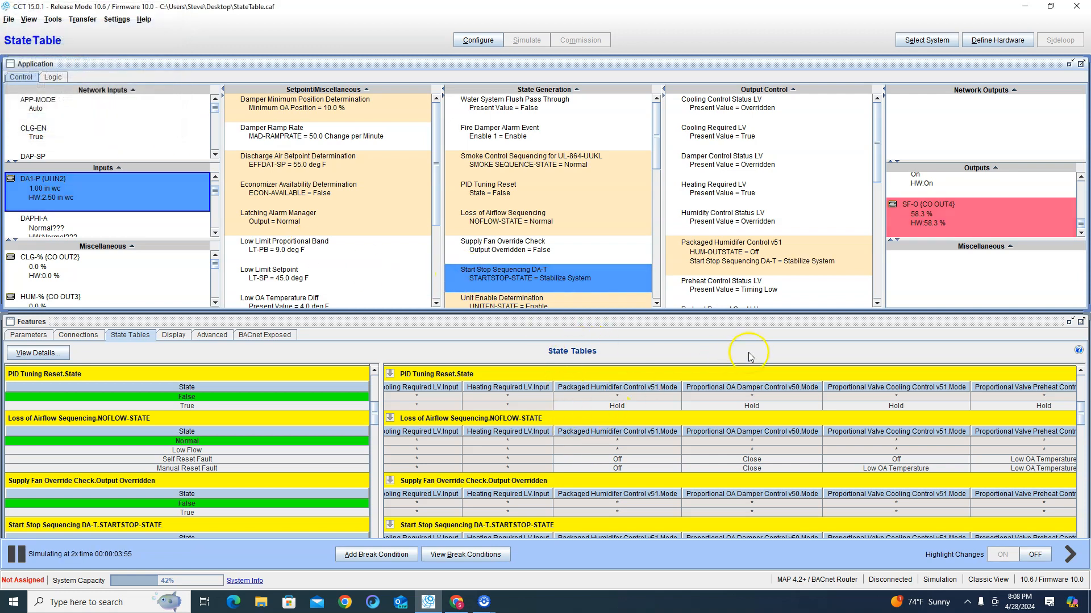
Maximize the state tables and examine how the Start Stop Sequencing DA-T state drives the damper, valve and supply fan modes
{"action": "double_click", "coordinate": [676, 321]}
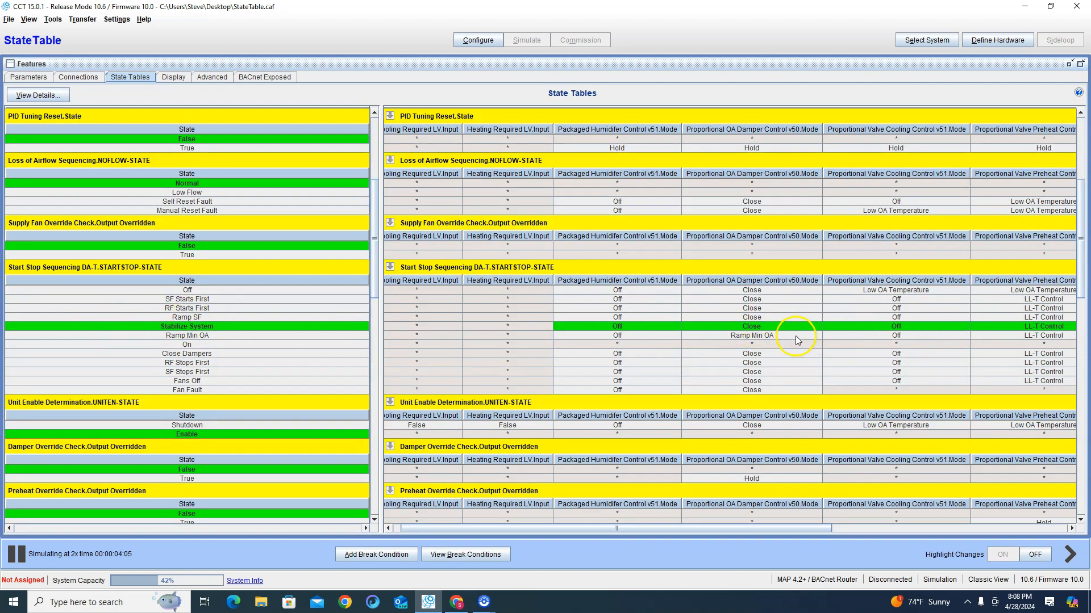
{"action": "mouse_move", "coordinate": [741, 530]}
{"action": "left_mouse_down"}
{"action": "mouse_move", "coordinate": [1011, 530]}
{"action": "mouse_move", "coordinate": [722, 521]}
{"action": "left_mouse_up"}
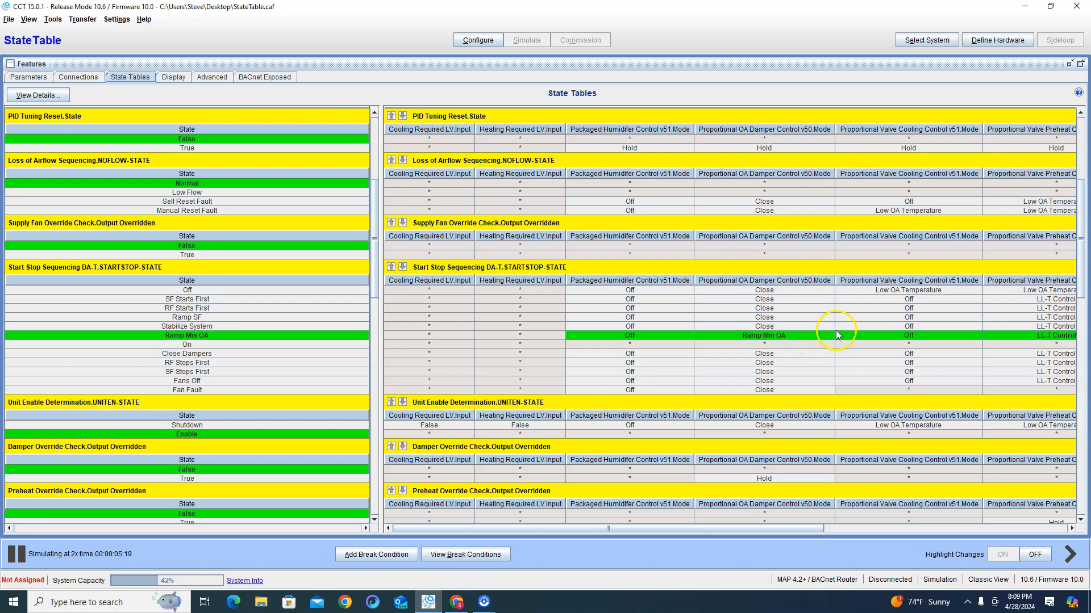
{"action": "left_click_drag", "start_coordinate": [724, 529], "coordinate": [968, 529]}
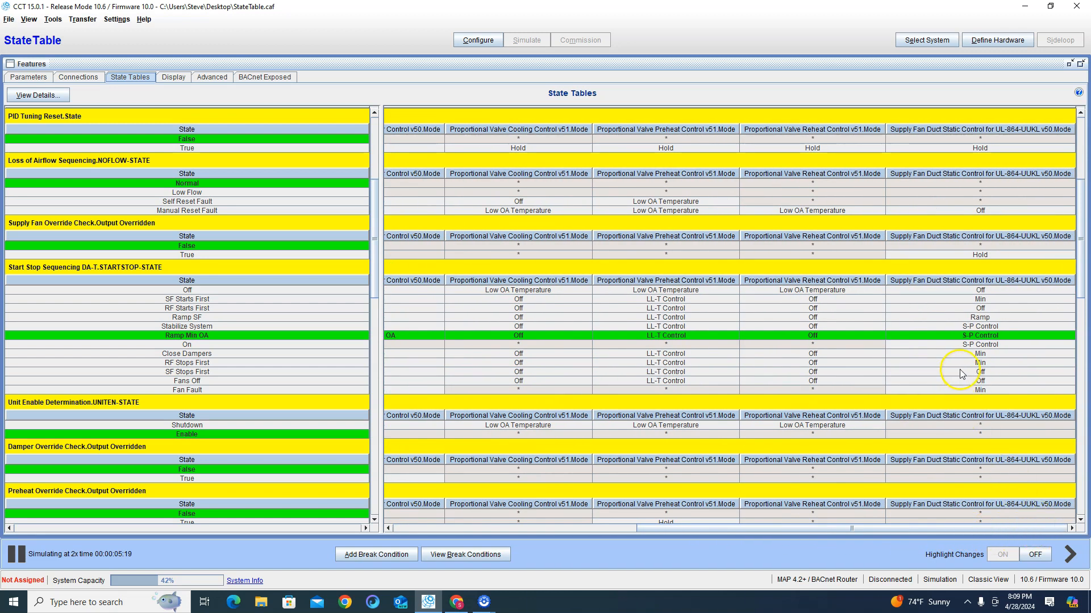
{"action": "left_click_drag", "start_coordinate": [818, 529], "coordinate": [571, 529]}
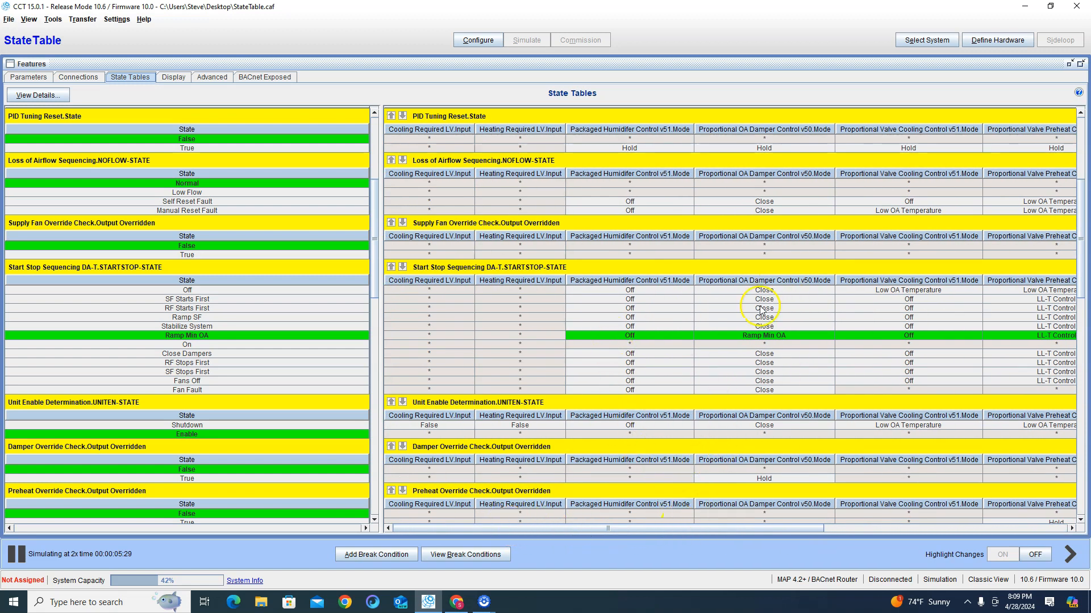
{"action": "left_click", "coordinate": [25, 79]}
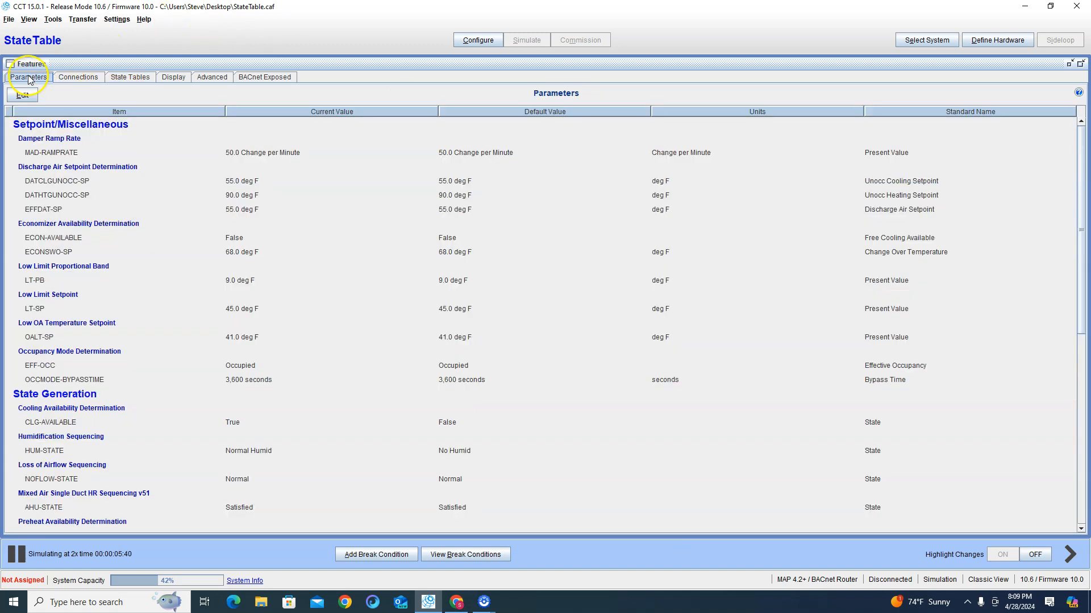
{"action": "left_click", "coordinate": [126, 78]}
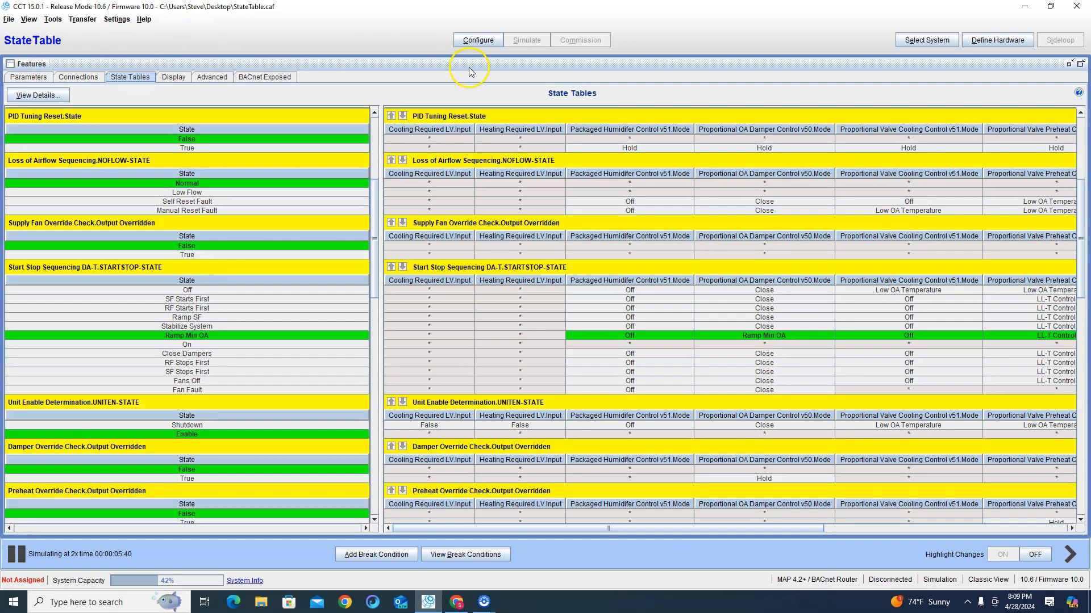
Check the simulated outputs in the application view, and examine the active Mixed Air Single Duct, Humidification and Dehumidification states in the maximized tables
{"action": "double_click", "coordinate": [469, 67]}
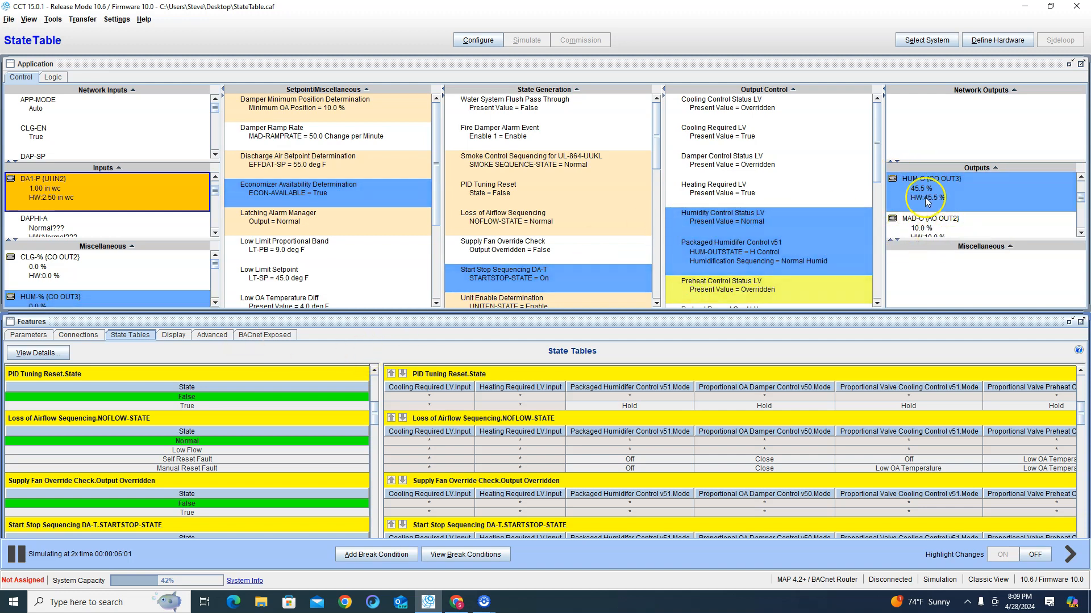
{"action": "double_click", "coordinate": [547, 327]}
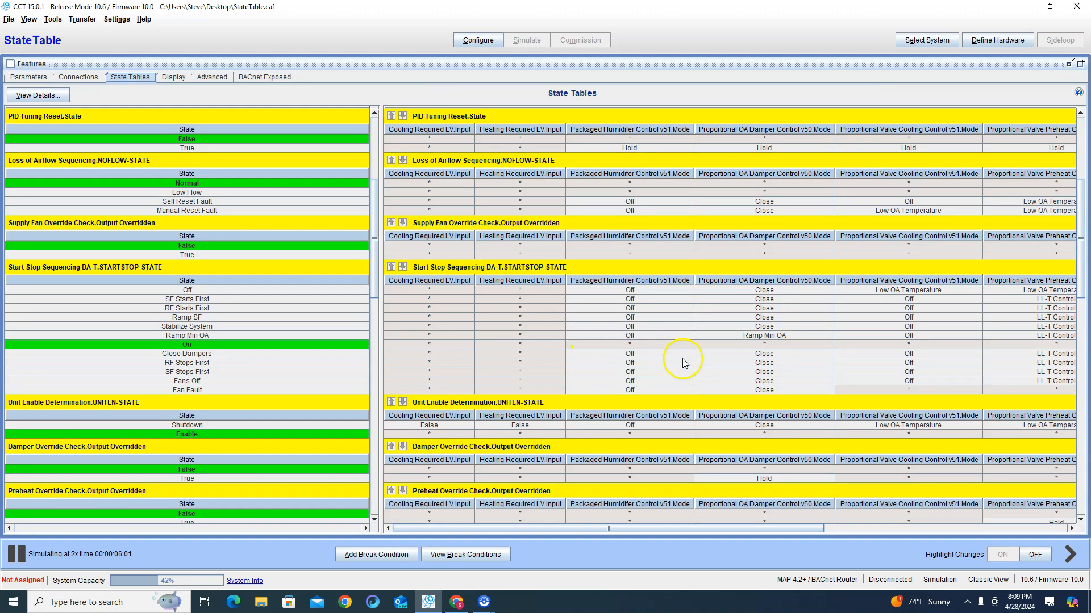
{"action": "scroll", "coordinate": [684, 363], "scroll_direction": "down", "scroll_amount": 5}
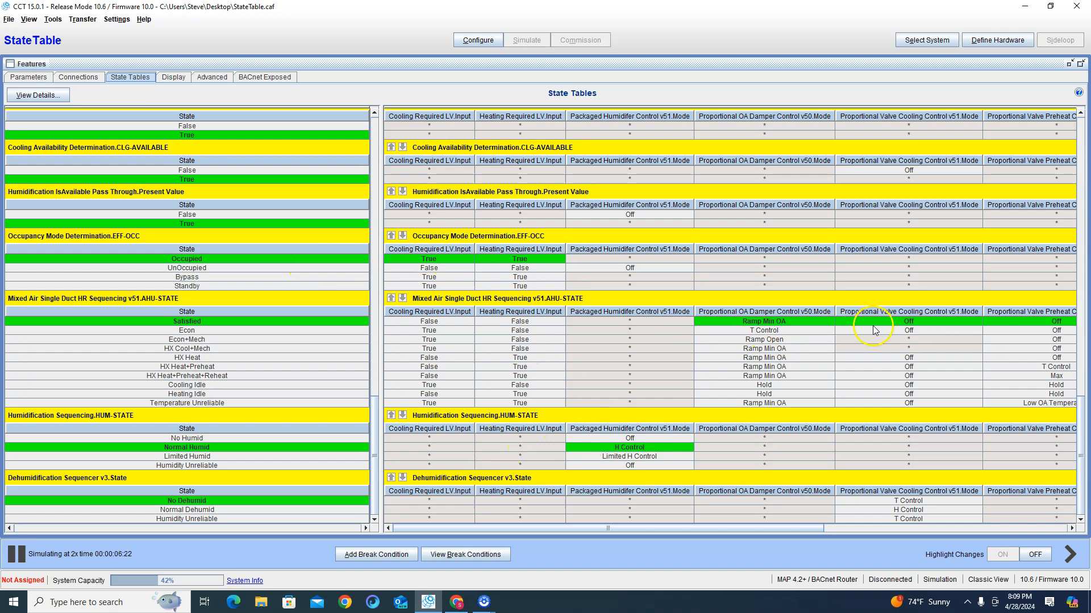
{"action": "left_click_drag", "start_coordinate": [767, 527], "coordinate": [1011, 527]}
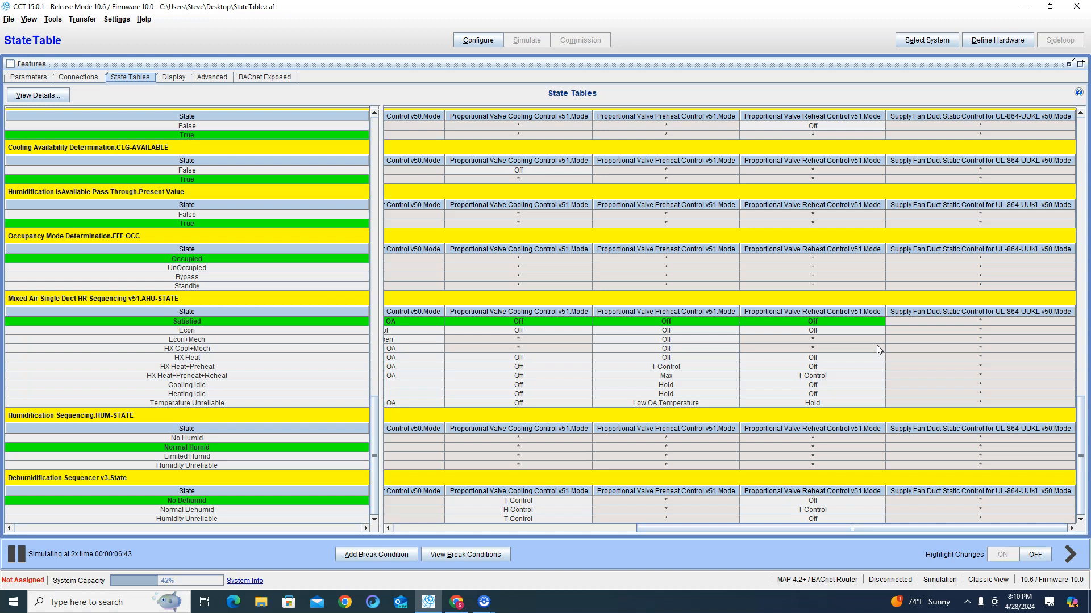
{"action": "left_click_drag", "start_coordinate": [868, 532], "coordinate": [624, 531]}
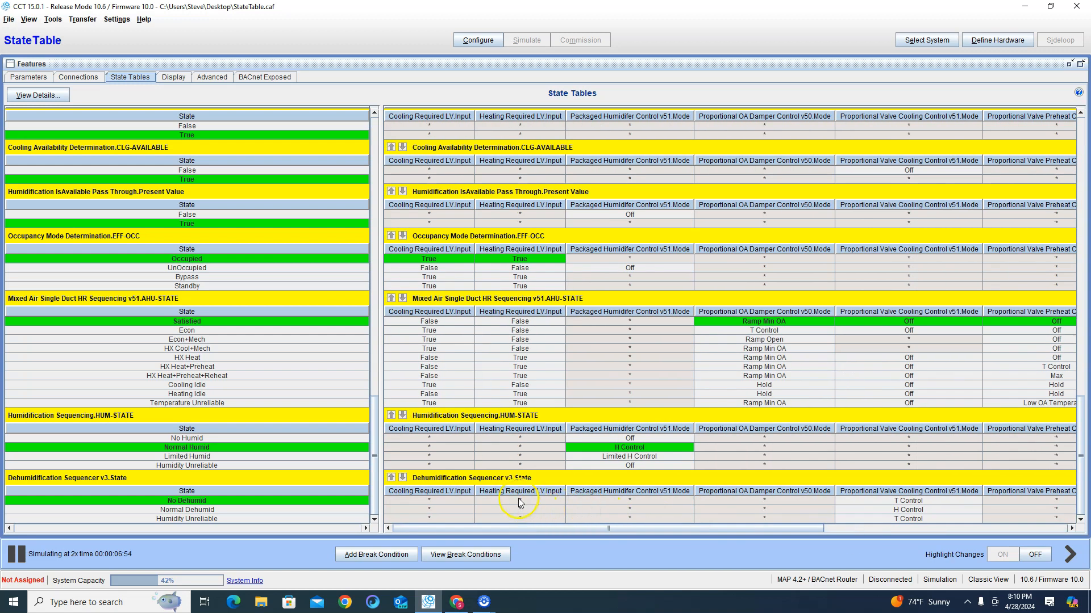
Leave the simulation for configuration mode and open the state tables for editing
{"action": "left_click", "coordinate": [478, 40]}
{"action": "left_click", "coordinate": [591, 331]}
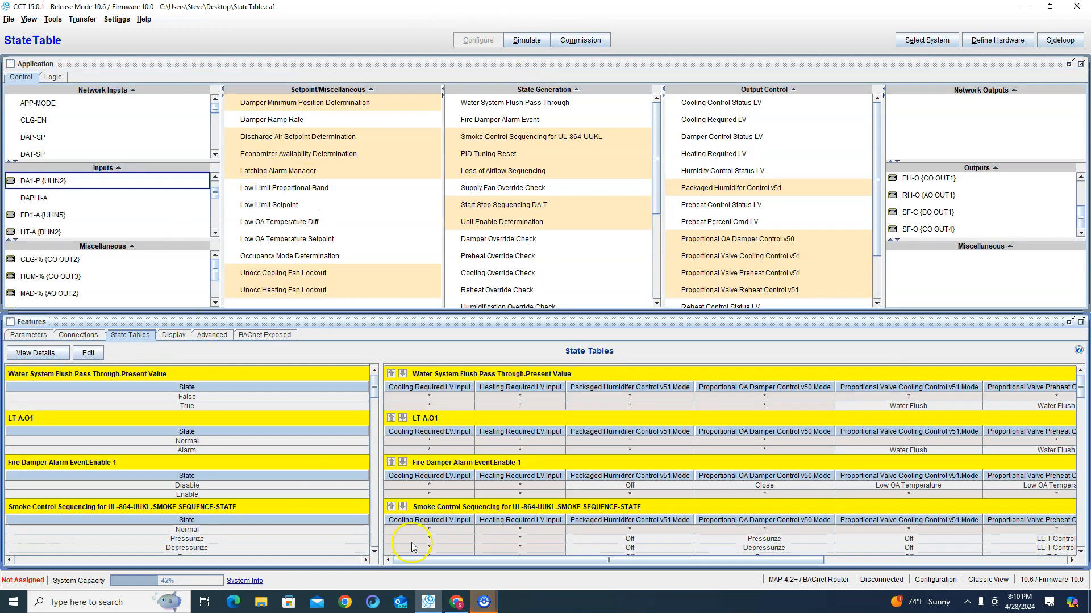
{"action": "left_click", "coordinate": [89, 357]}
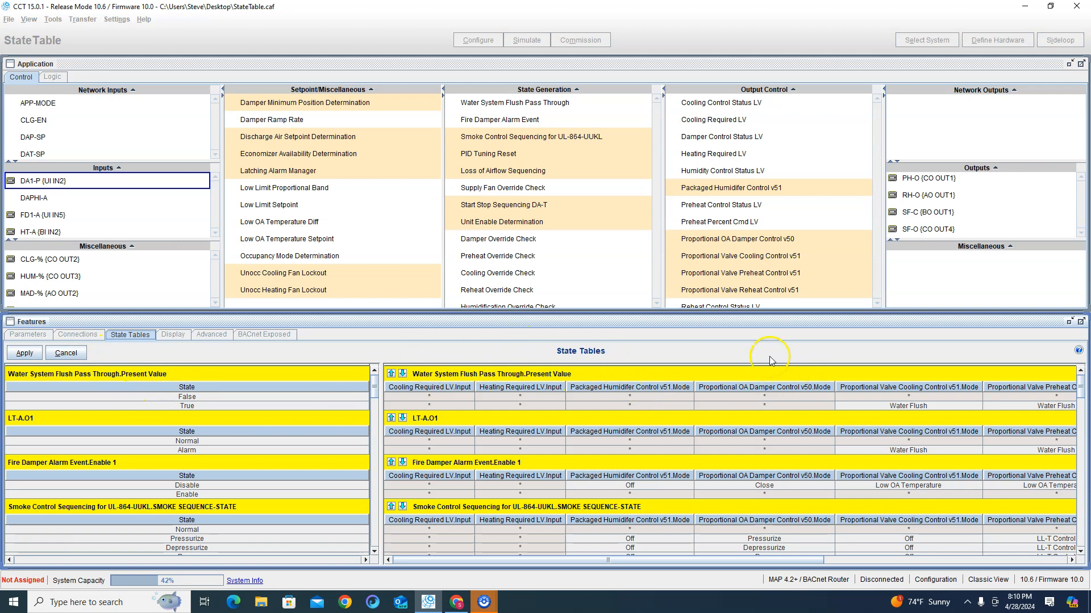
View the label, state selection table and column options for the Water System Flush Pass Through table, and end editing without changes
{"action": "right_click", "coordinate": [594, 373]}
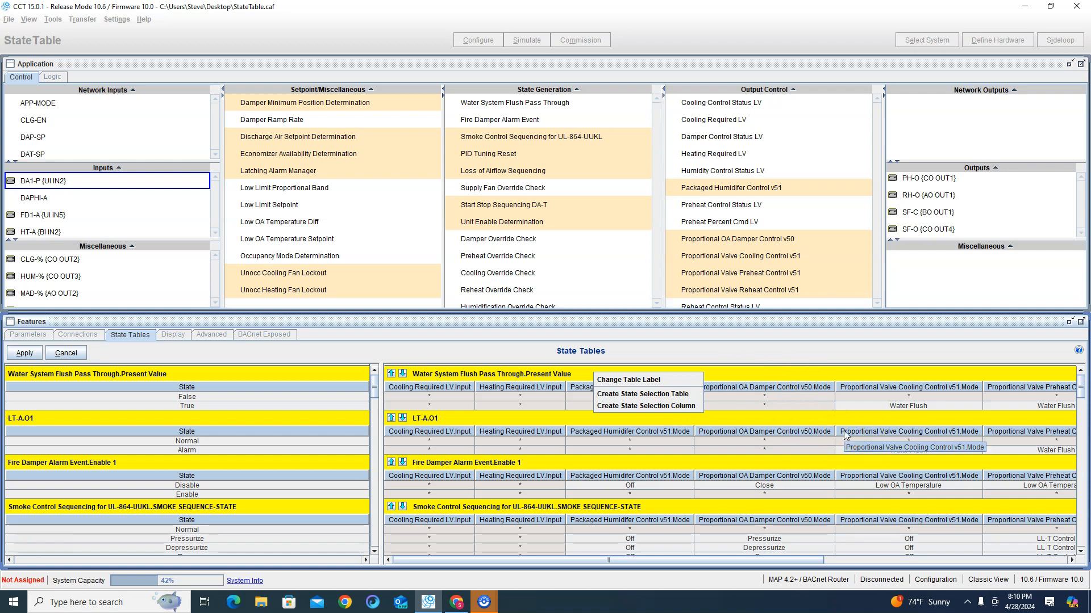
{"action": "left_click", "coordinate": [820, 368]}
{"action": "left_click", "coordinate": [608, 377]}
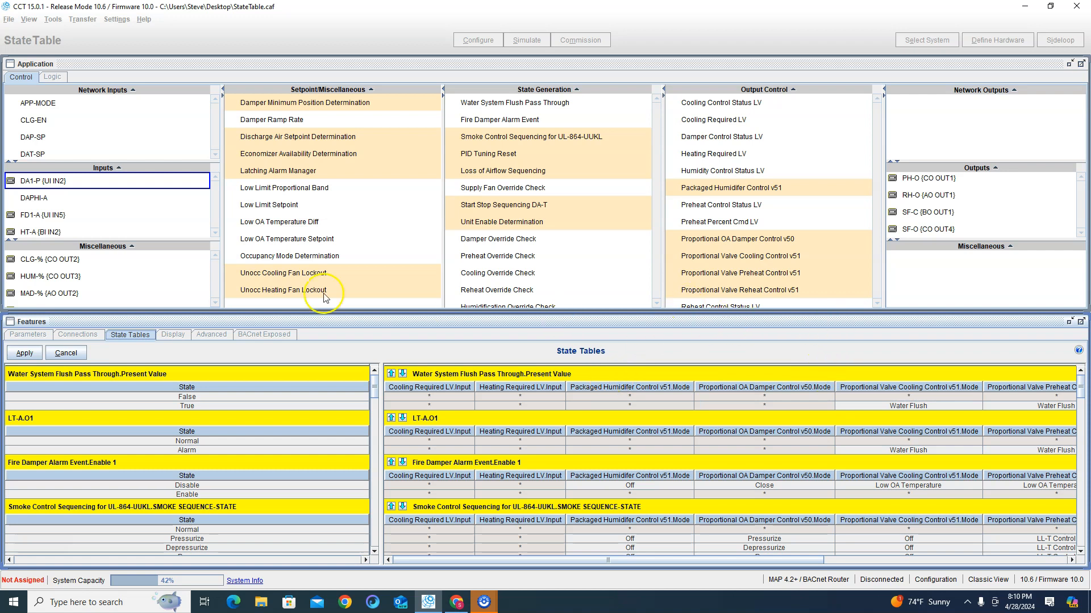
{"action": "left_click", "coordinate": [25, 353]}
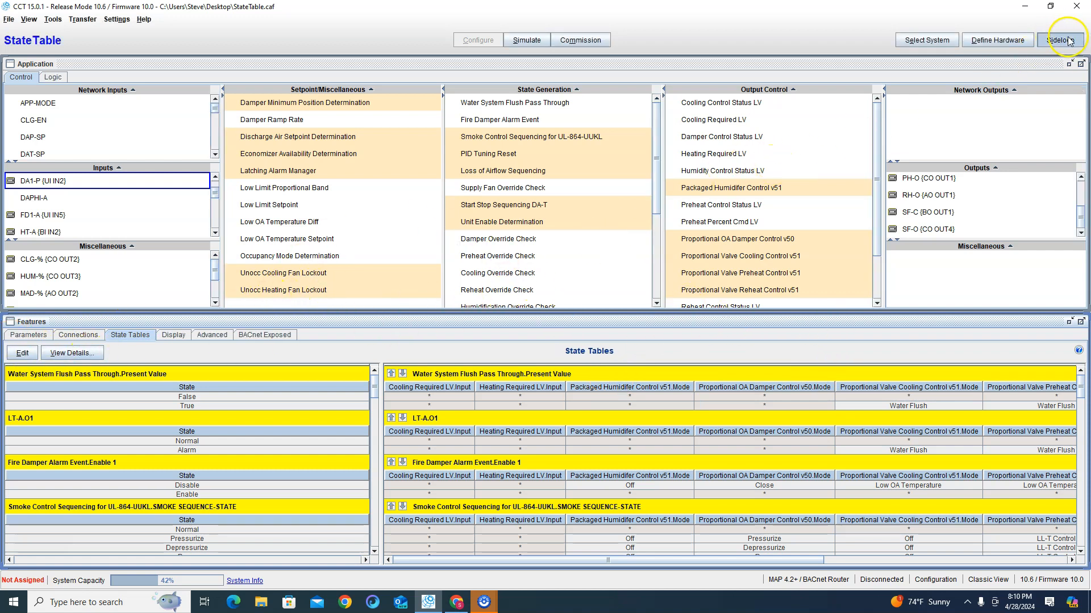
Add an Analog to Binary Control sideloop named EF Control with one temperature input, direct acting control and state selection interlock
{"action": "left_click", "coordinate": [1059, 40]}
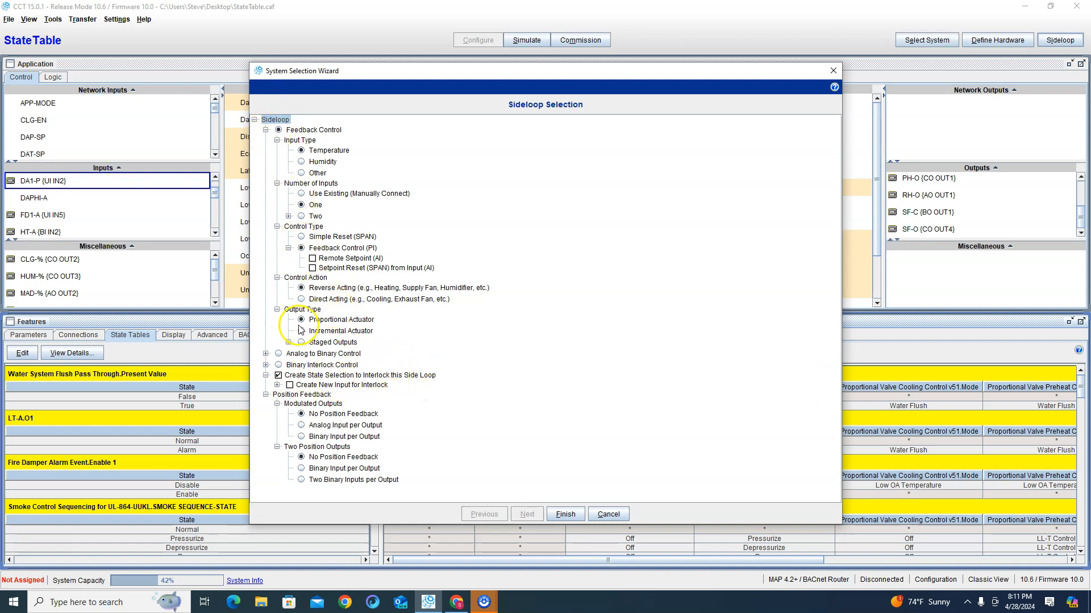
{"action": "left_click", "coordinate": [280, 354]}
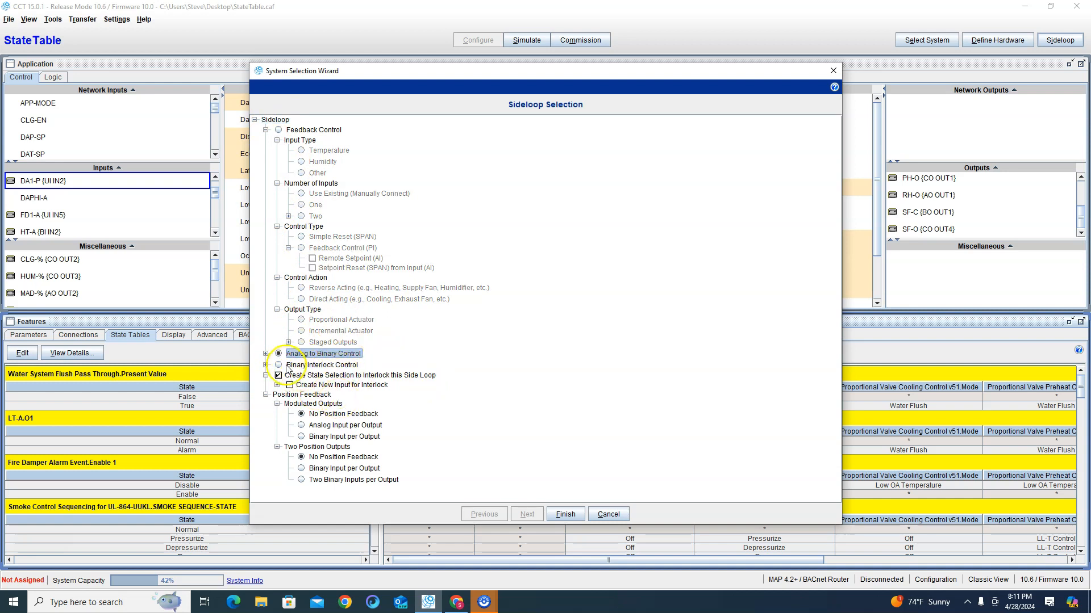
{"action": "left_click", "coordinate": [265, 353]}
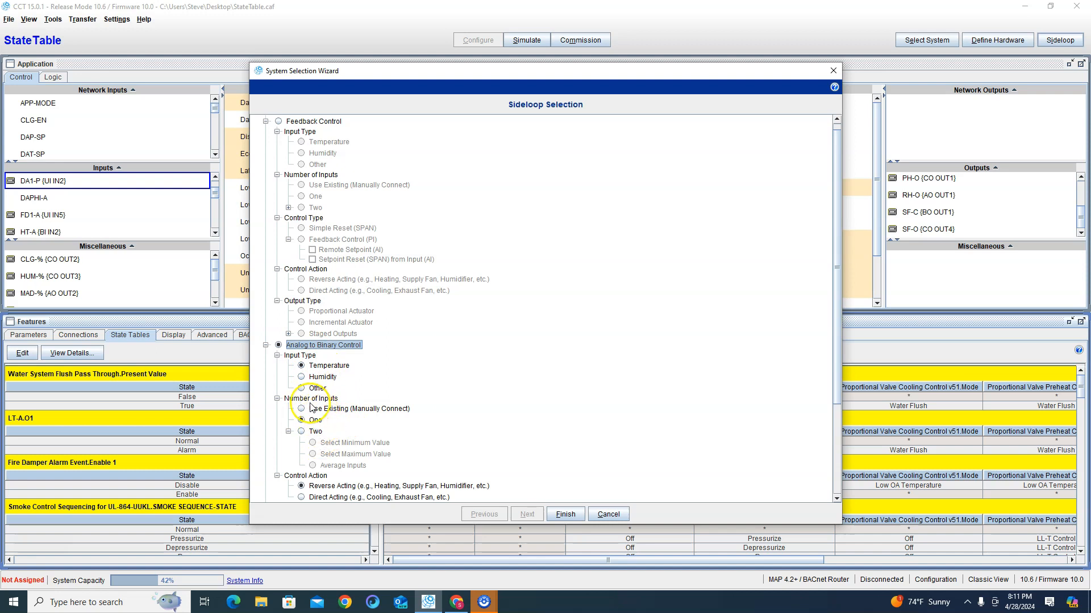
{"action": "scroll", "coordinate": [318, 414], "scroll_direction": "down", "scroll_amount": 2}
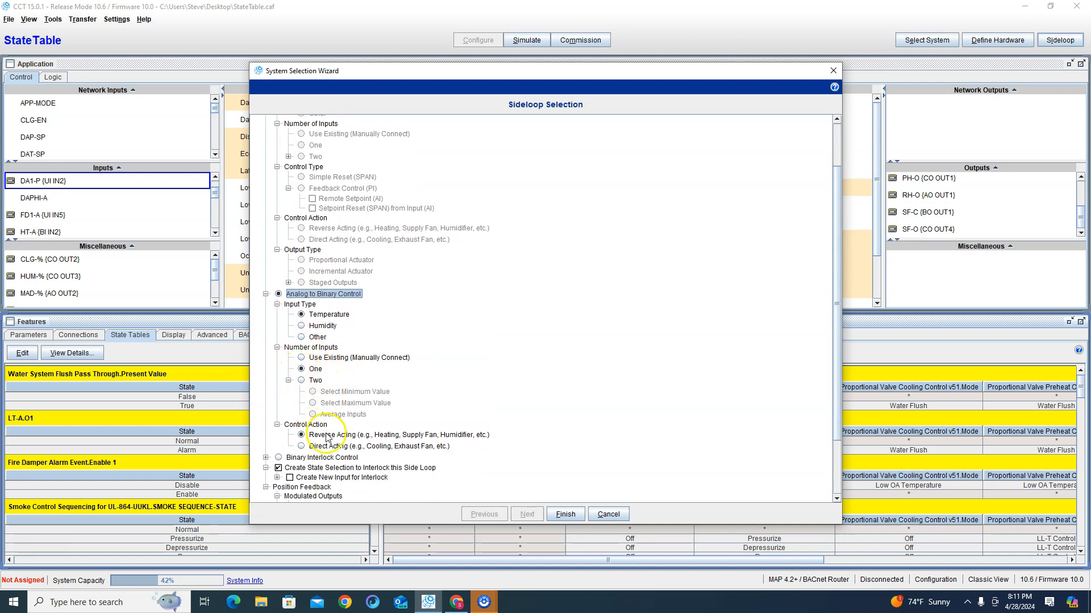
{"action": "scroll", "coordinate": [335, 431], "scroll_direction": "down", "scroll_amount": 1}
{"action": "left_click", "coordinate": [339, 423]}
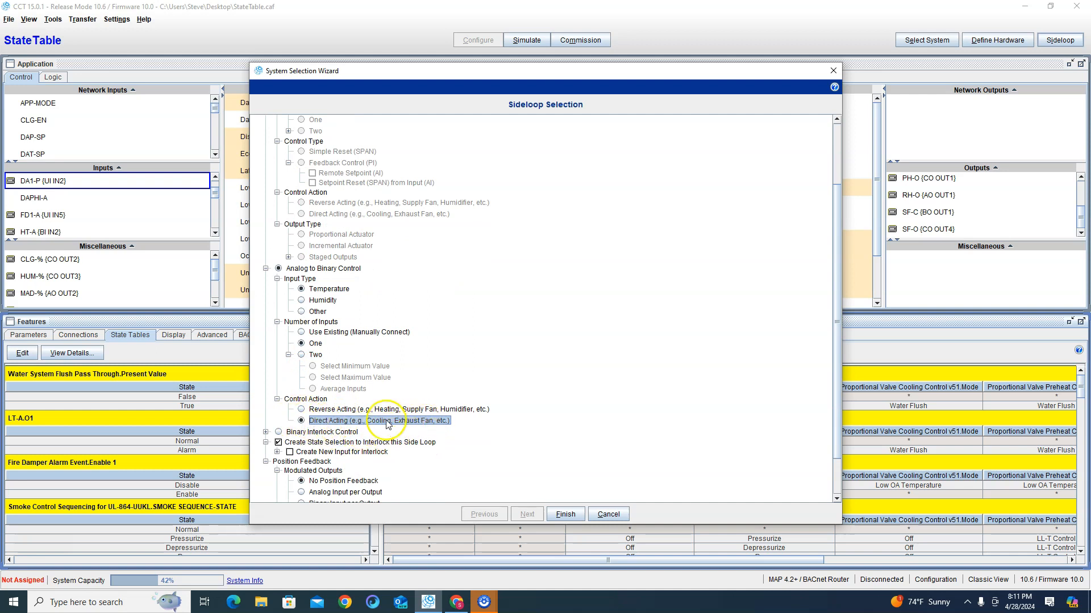
{"action": "left_click", "coordinate": [565, 514]}
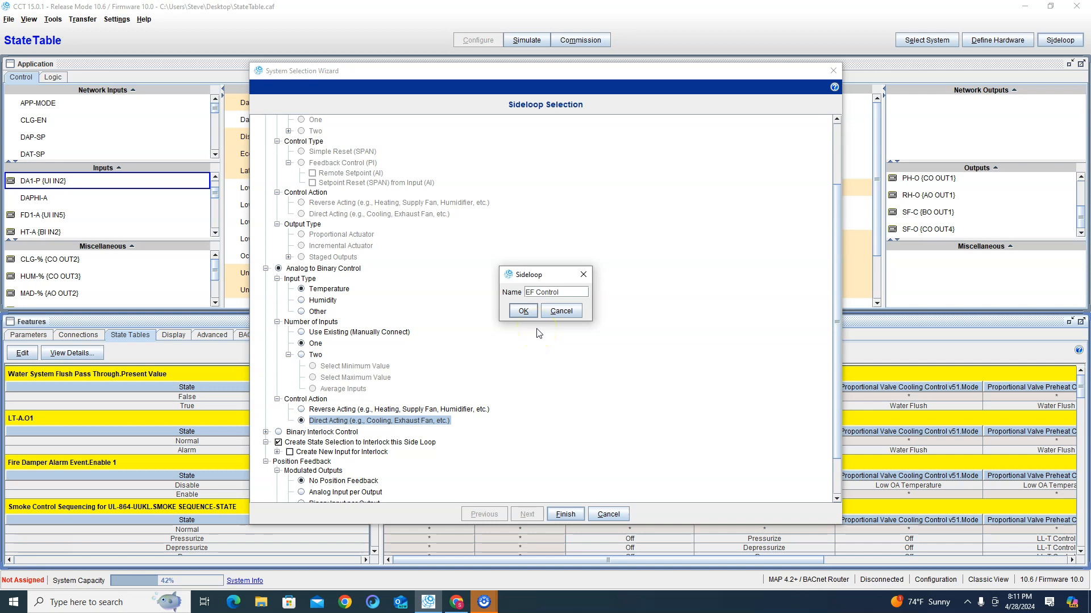
{"action": "left_click", "coordinate": [522, 312]}
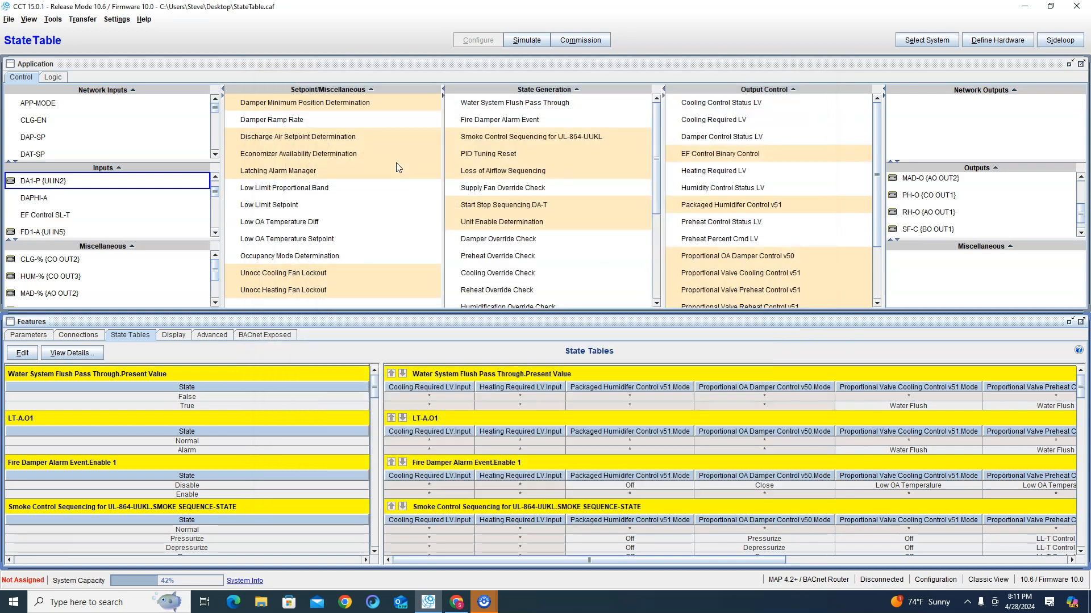
{"action": "scroll", "coordinate": [732, 211], "scroll_direction": "down", "scroll_amount": 2}
{"action": "scroll", "coordinate": [733, 217], "scroll_direction": "up", "scroll_amount": 2}
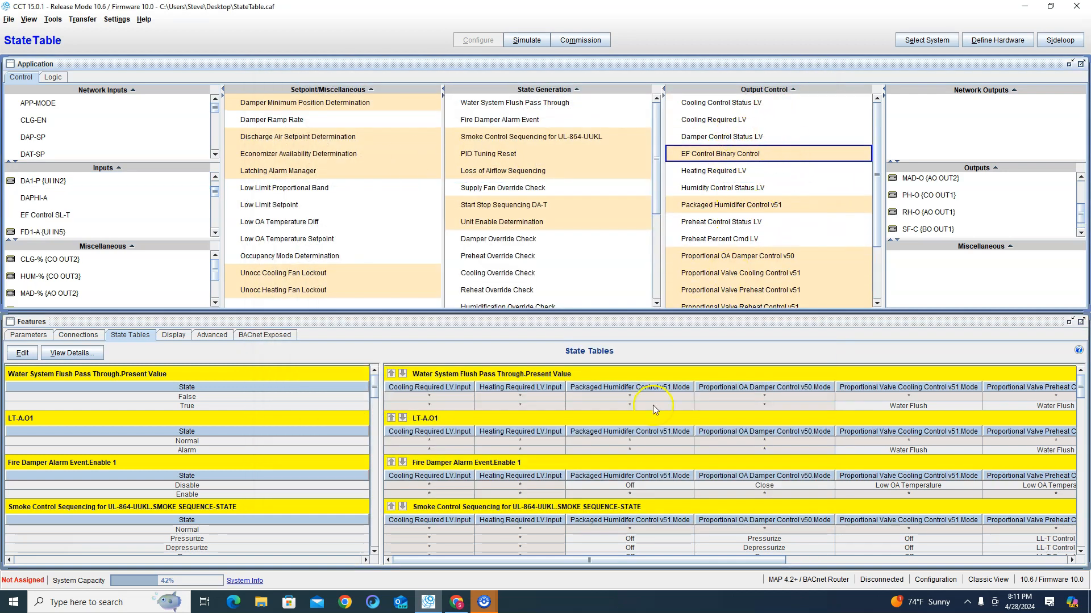
Edit the state tables to set the EF Control Binary Control mode for Fire Damper Alarm Event to Off on Disable and Control on Enable
{"action": "left_click_drag", "start_coordinate": [619, 562], "coordinate": [909, 580]}
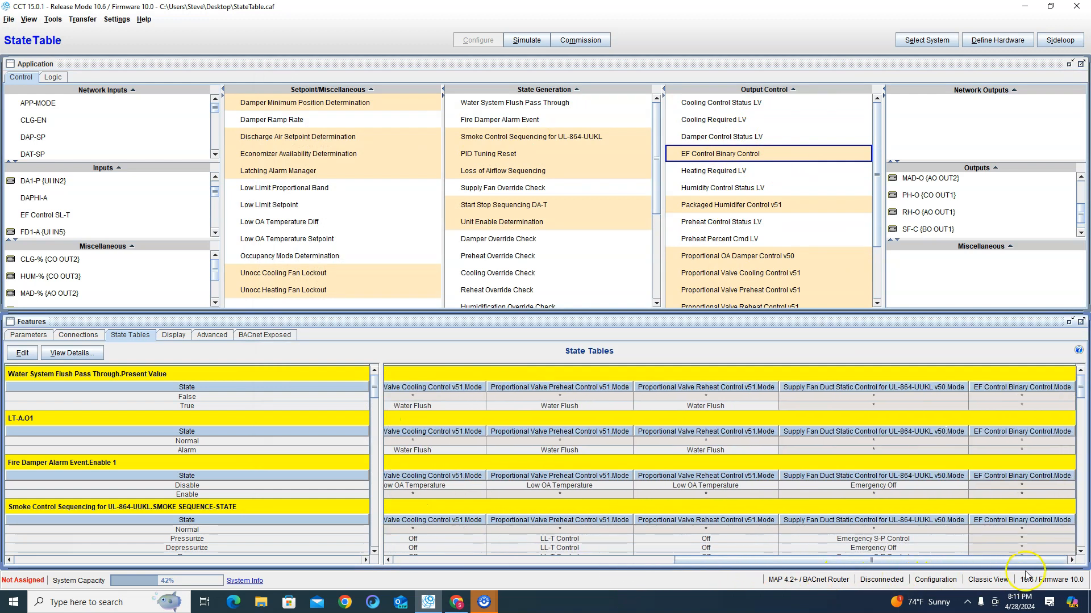
{"action": "scroll", "coordinate": [1039, 455], "scroll_direction": "down", "scroll_amount": 5}
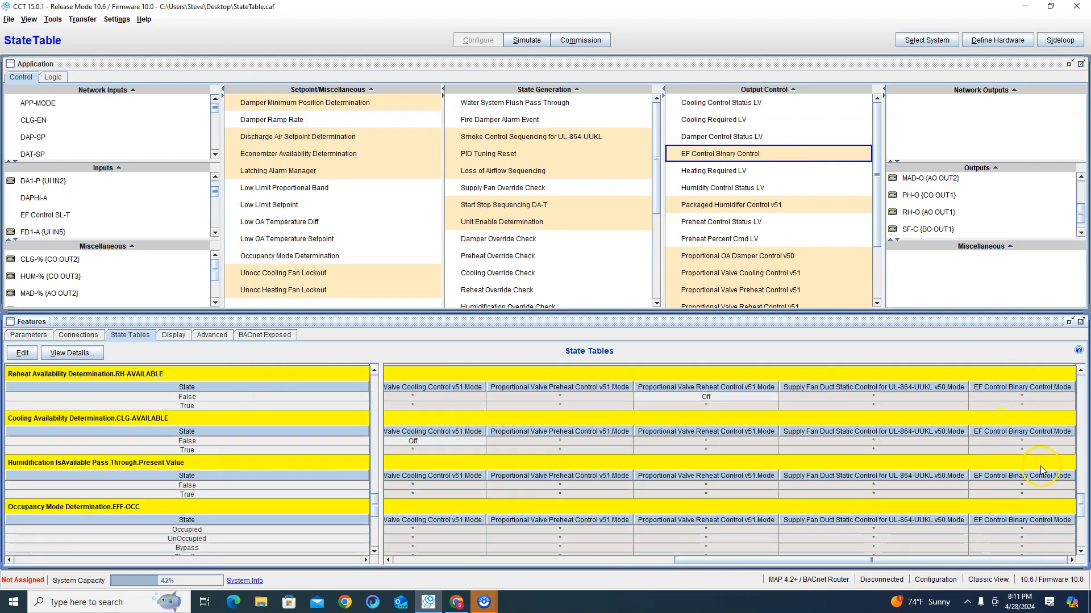
{"action": "scroll", "coordinate": [1036, 480], "scroll_direction": "up", "scroll_amount": 5}
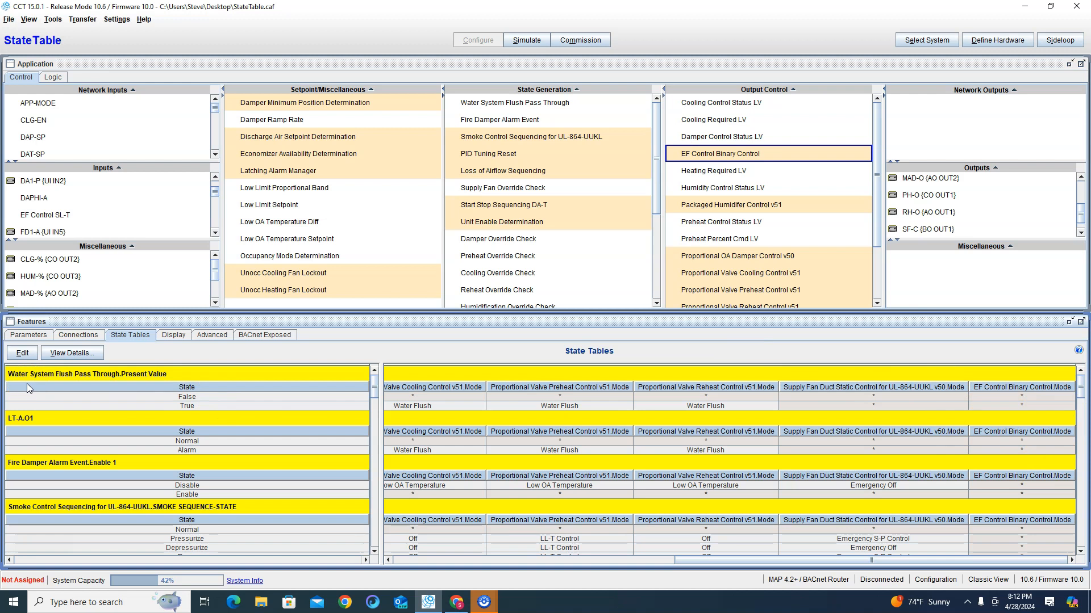
{"action": "left_click", "coordinate": [23, 353]}
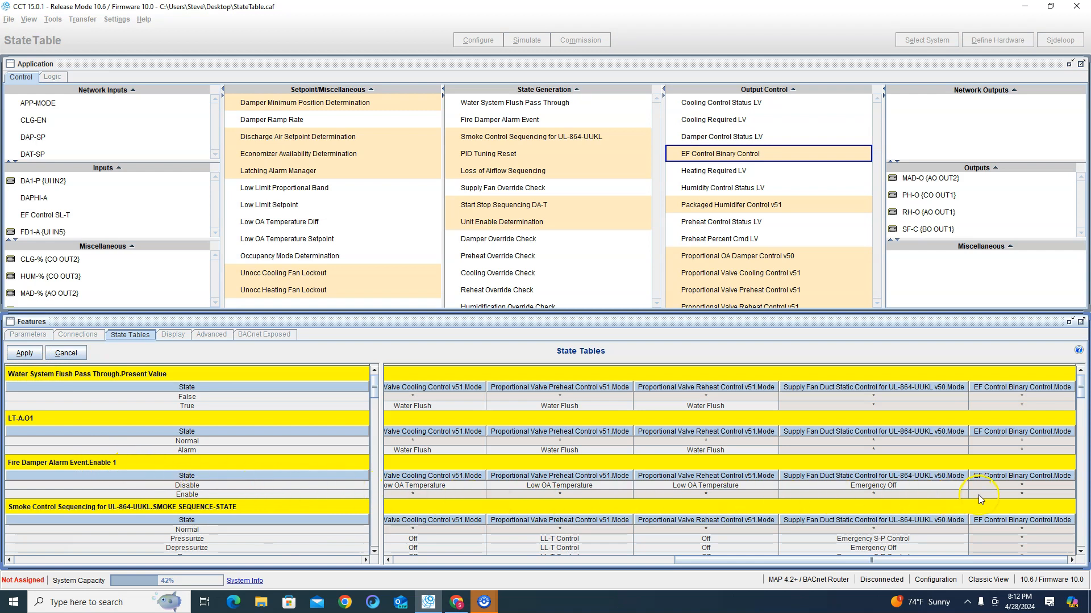
{"action": "left_click", "coordinate": [1030, 485]}
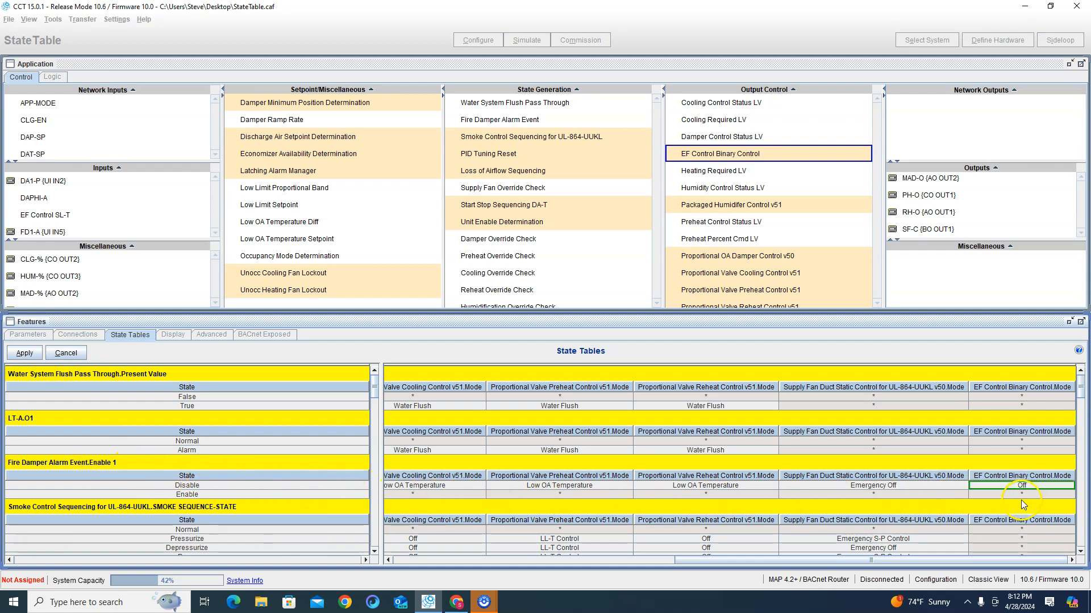
{"action": "left_click", "coordinate": [1009, 497]}
{"action": "left_click", "coordinate": [1009, 494]}
{"action": "left_click", "coordinate": [1006, 525]}
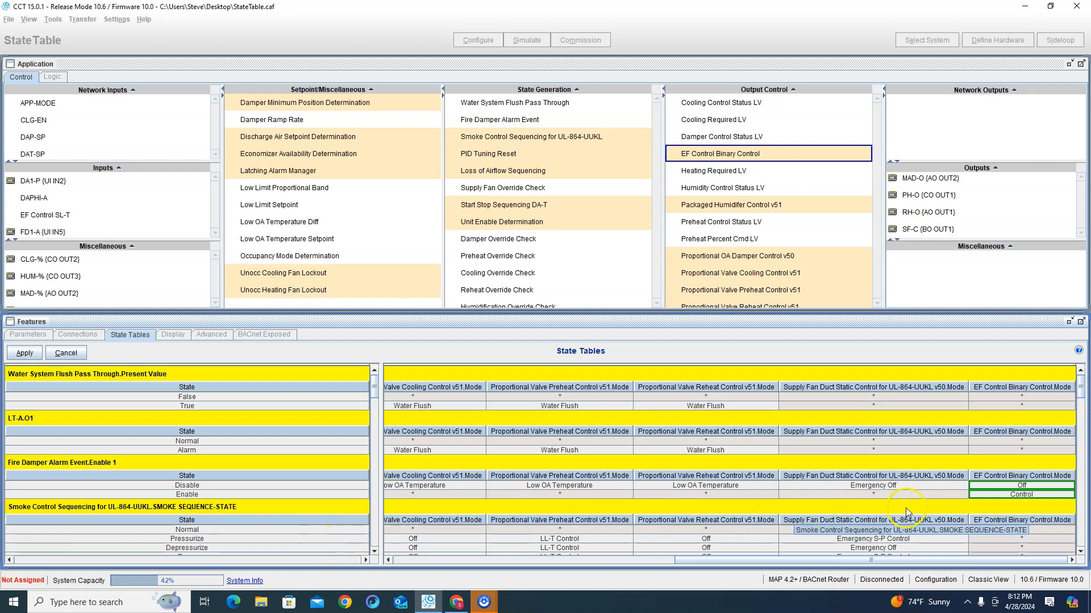
Change the EF Control Binary Control mode in the Fire Damper Alarm Event table to Off for Disable and * for Enable
{"action": "scroll", "coordinate": [905, 508], "scroll_direction": "down", "scroll_amount": 5}
{"action": "scroll", "coordinate": [969, 490], "scroll_direction": "up", "scroll_amount": 4}
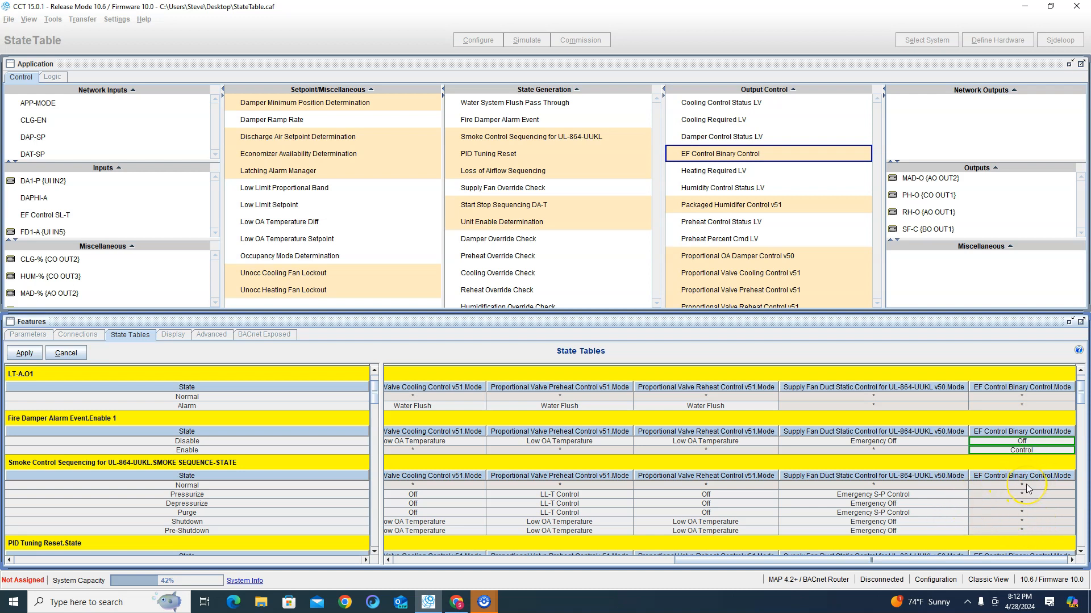
{"action": "left_click", "coordinate": [1034, 441]}
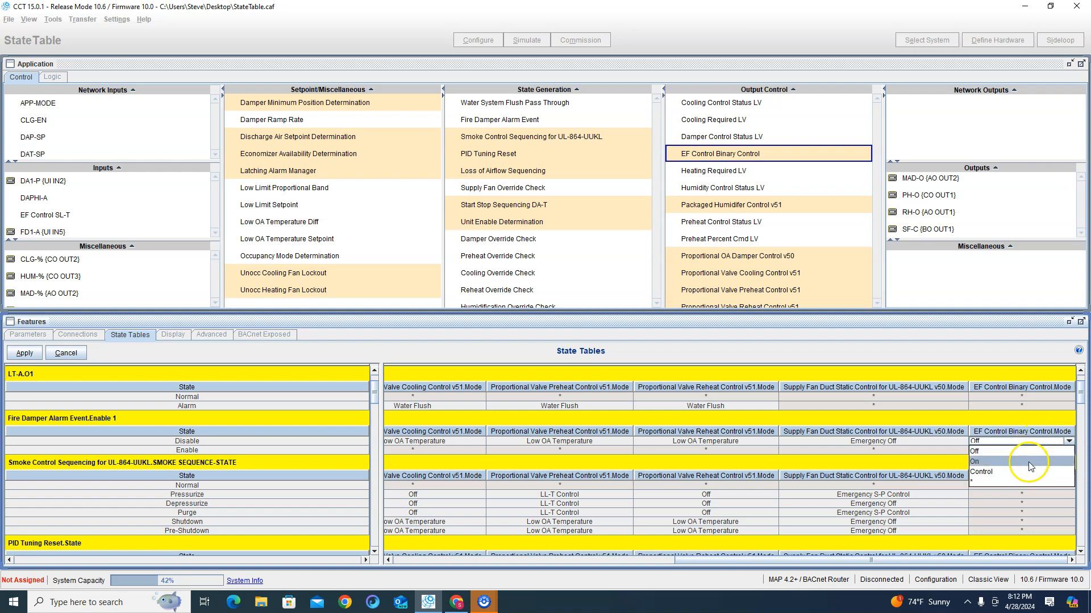
{"action": "left_click", "coordinate": [1022, 482]}
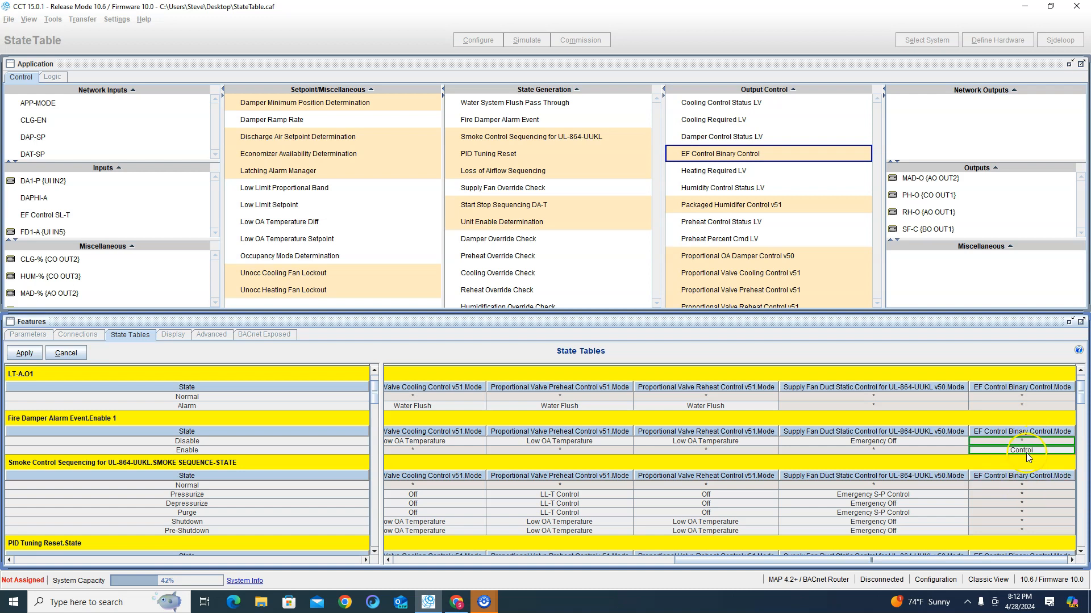
{"action": "left_click", "coordinate": [1021, 451]}
{"action": "left_click", "coordinate": [1020, 491]}
{"action": "left_click", "coordinate": [1027, 443]}
{"action": "left_click", "coordinate": [1024, 452]}
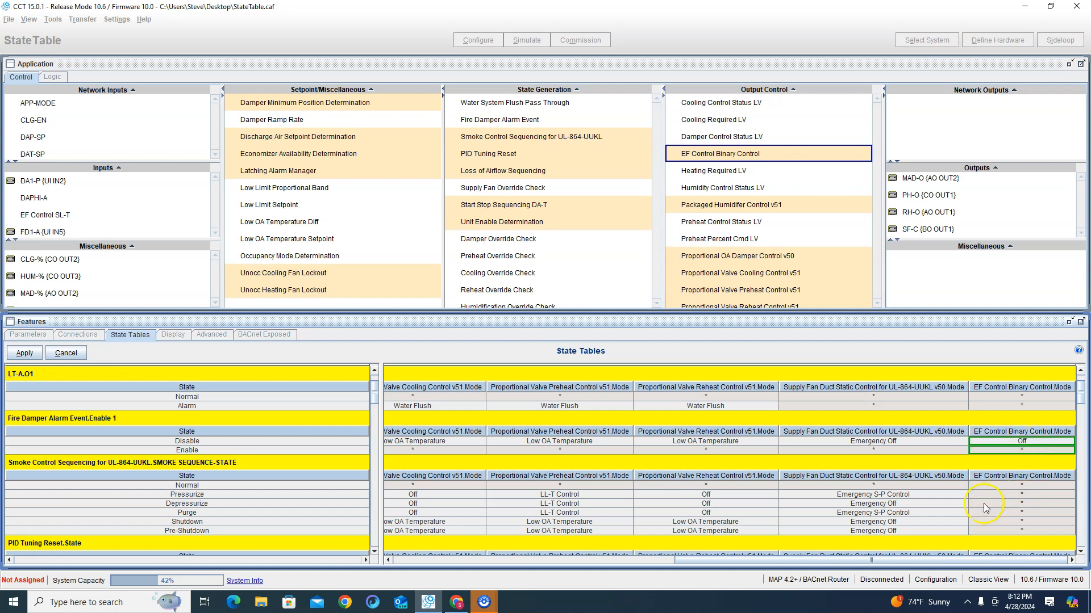
Set the EF Control Binary Control mode to Off for Shutdown and Pre-Shutdown in the Smoke Control Sequencing table
{"action": "left_click", "coordinate": [1009, 522]}
{"action": "left_click", "coordinate": [1020, 530]}
{"action": "left_click", "coordinate": [1020, 530]}
{"action": "left_click", "coordinate": [1021, 540]}
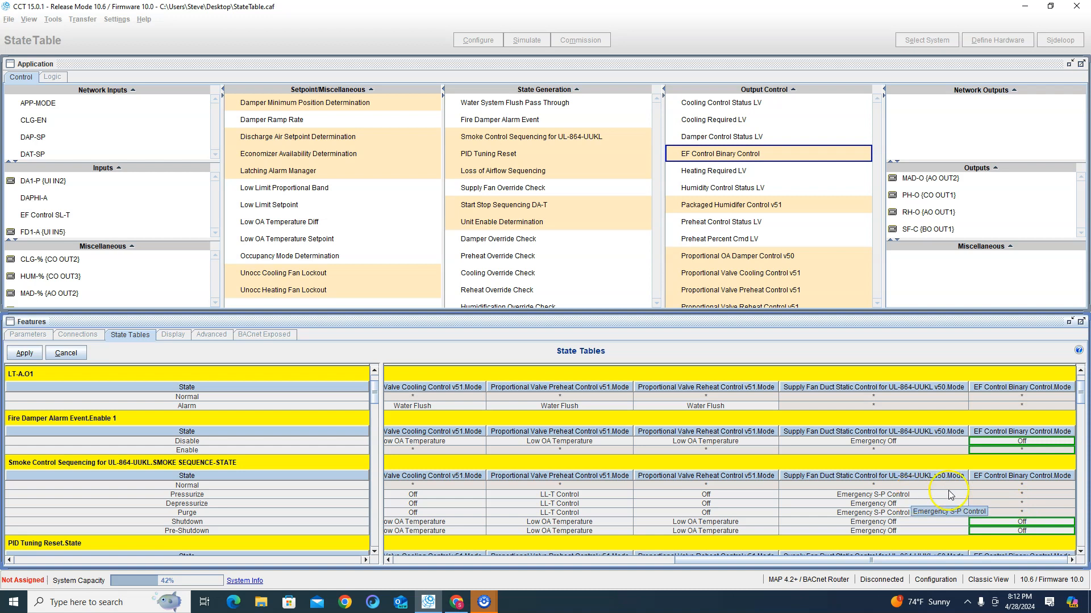
Set the smoke control EF Control modes to Control for Normal, Off for Pressurize, On for Depressurize and Off for Purge, and apply the edits
{"action": "left_click", "coordinate": [1024, 485]}
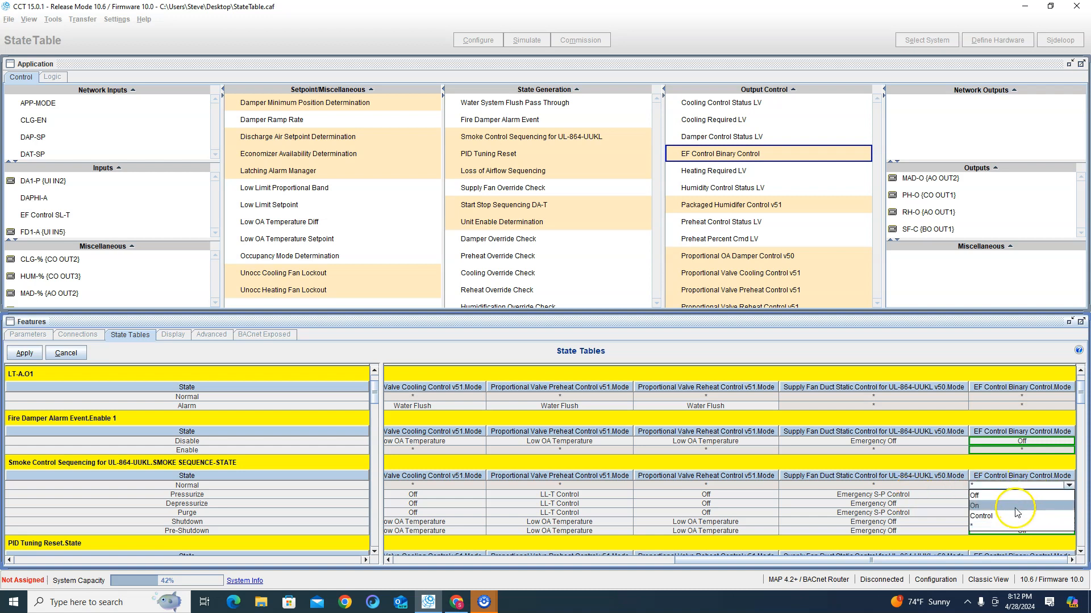
{"action": "left_click", "coordinate": [1015, 514]}
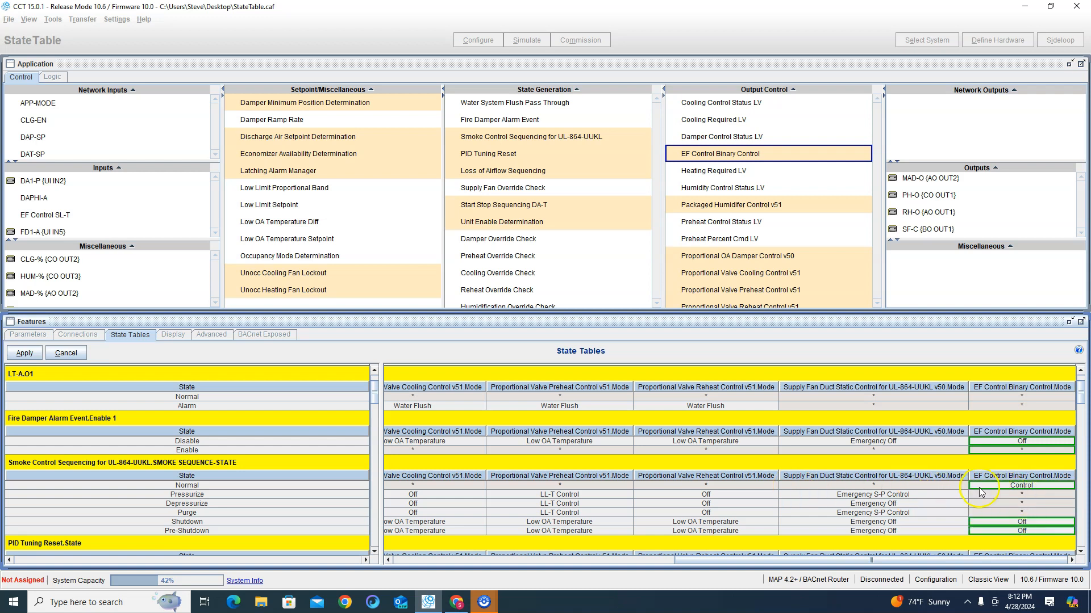
{"action": "left_click", "coordinate": [1022, 496]}
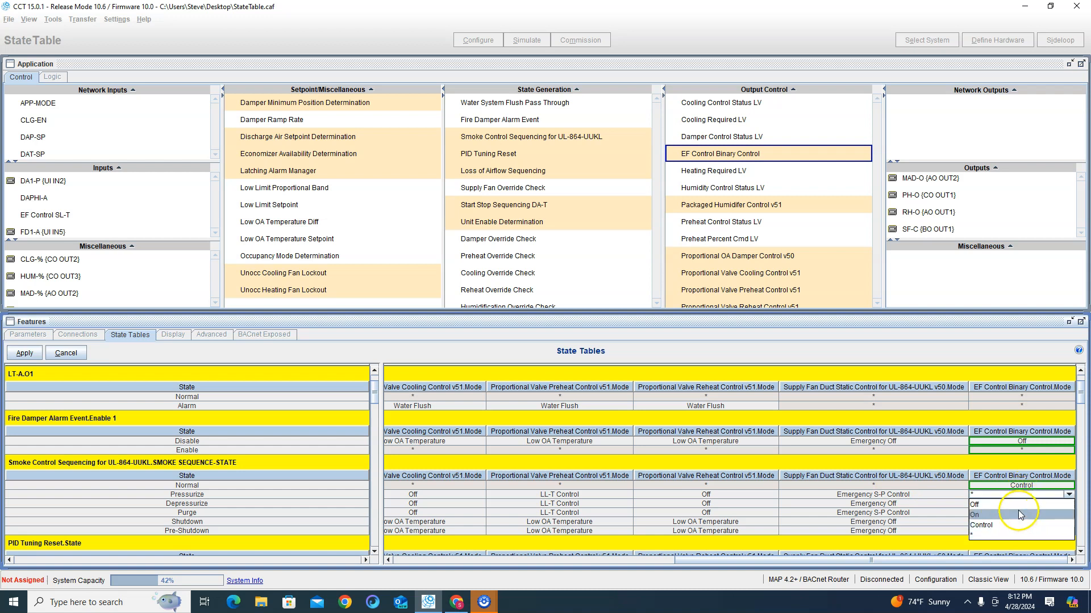
{"action": "left_click", "coordinate": [1019, 506]}
{"action": "left_click", "coordinate": [1022, 503]}
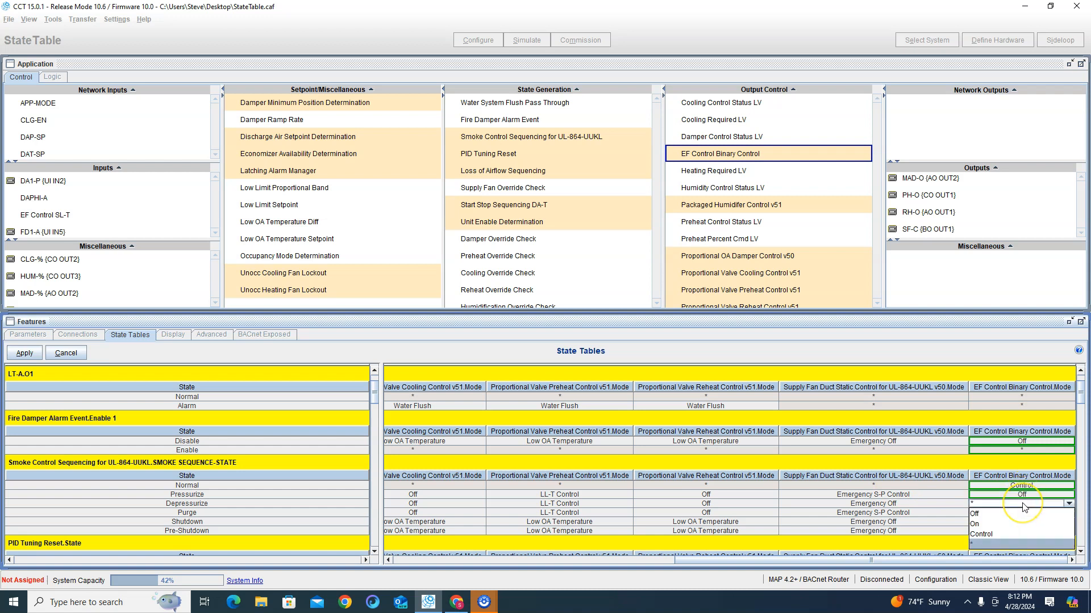
{"action": "left_click", "coordinate": [1020, 523]}
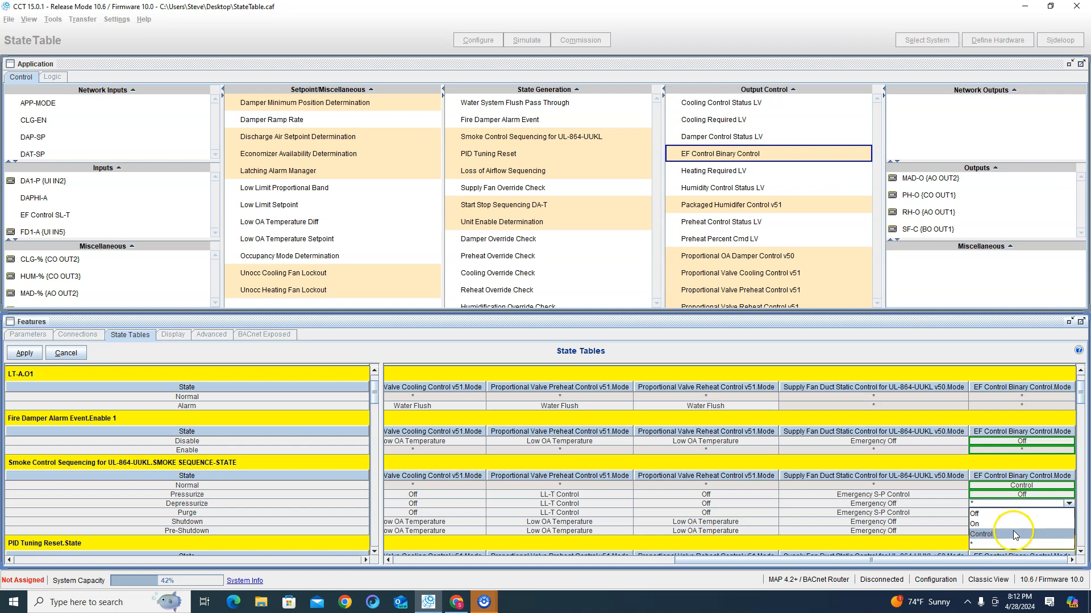
{"action": "left_click", "coordinate": [1017, 523]}
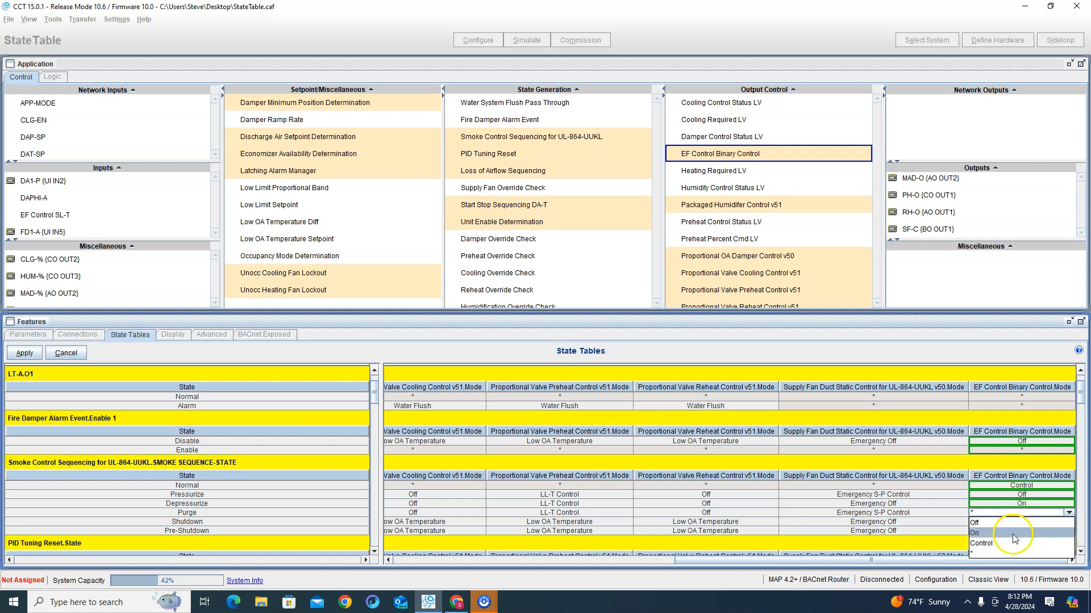
{"action": "left_click", "coordinate": [1013, 524]}
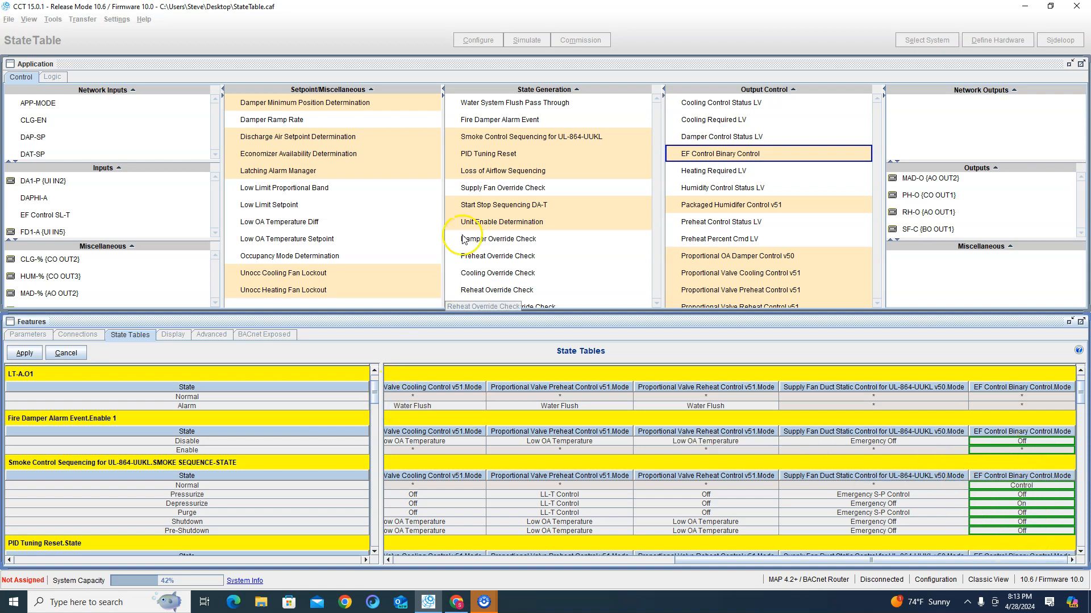
{"action": "left_click", "coordinate": [24, 354]}
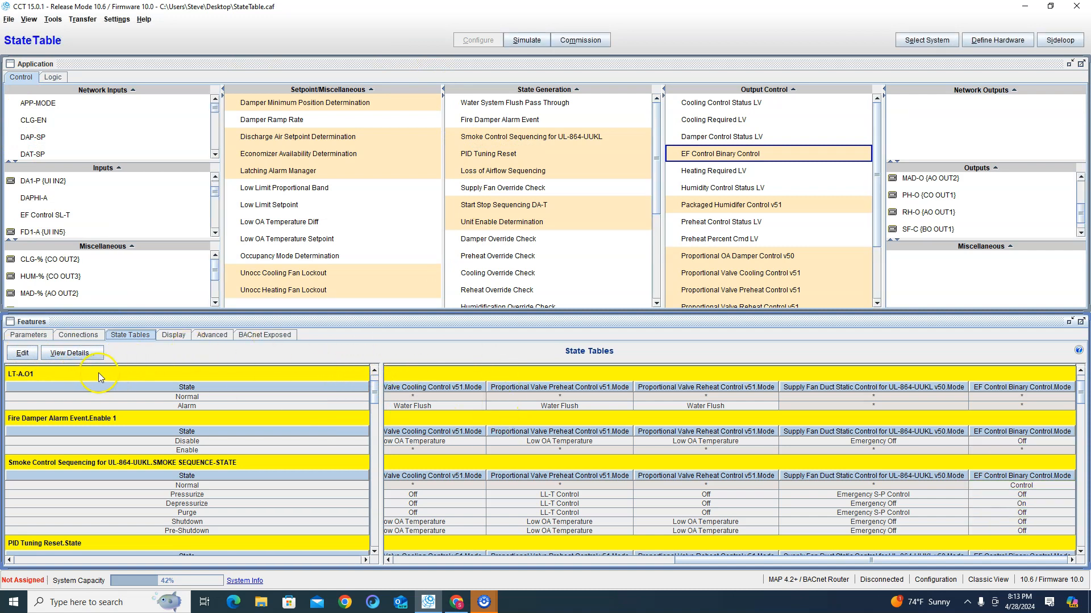
Create a state selection table named SF-S with priority 24 and the Off/On enumeration
{"action": "scroll", "coordinate": [71, 208], "scroll_direction": "down", "scroll_amount": 5}
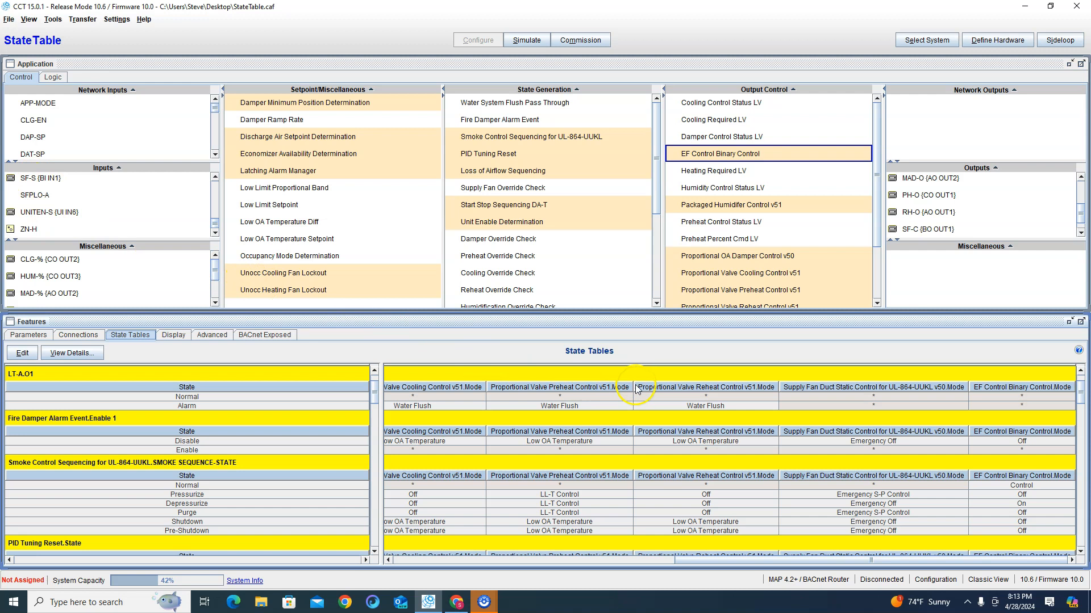
{"action": "left_click", "coordinate": [23, 354]}
{"action": "right_click", "coordinate": [579, 377]}
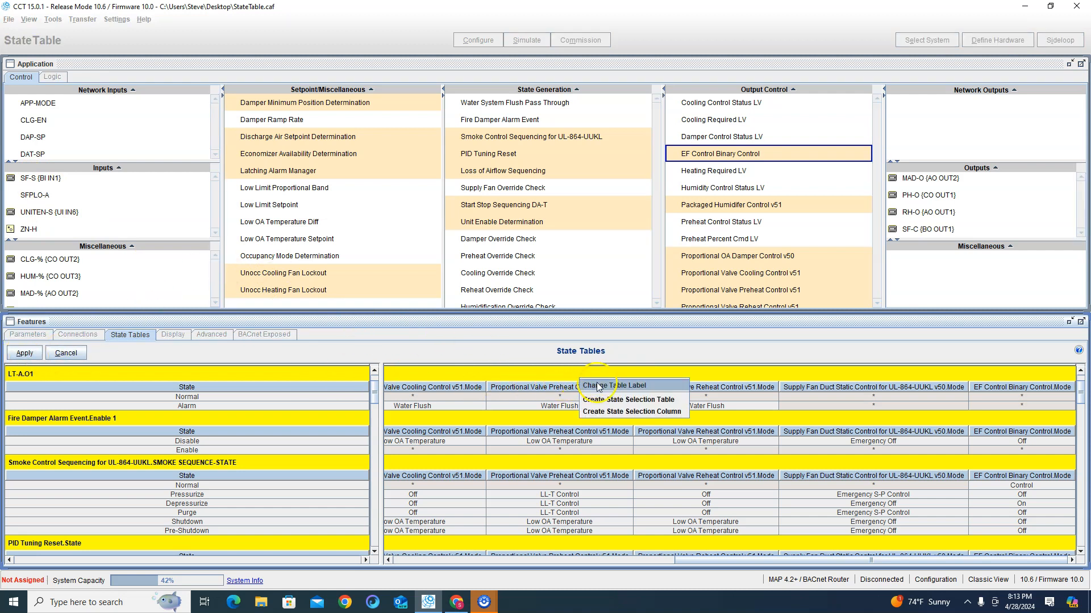
{"action": "left_click", "coordinate": [638, 401]}
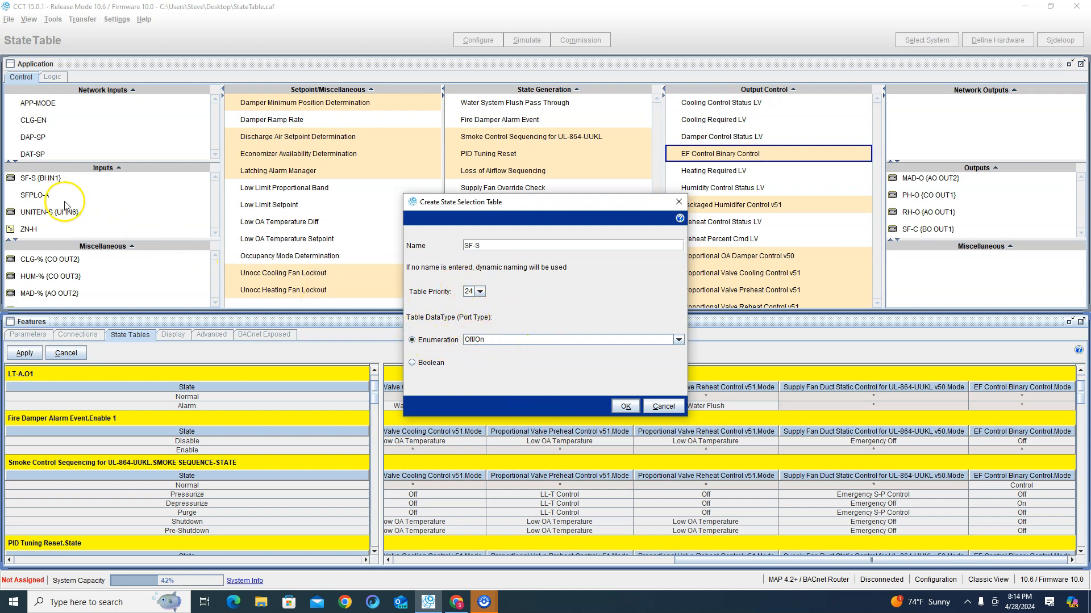
{"action": "left_click", "coordinate": [625, 406]}
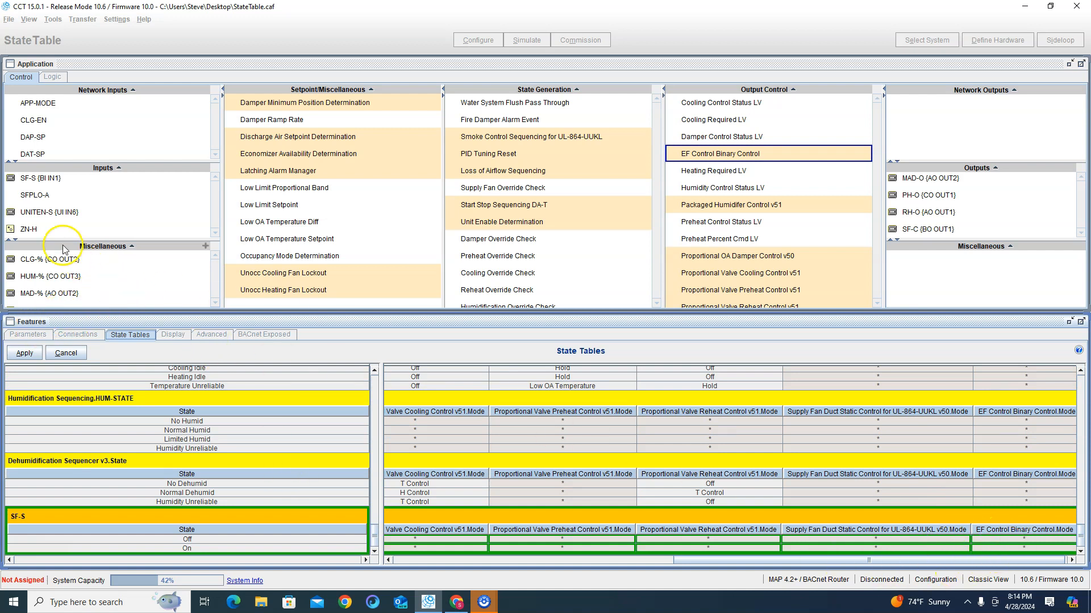
Set the EF Control Binary Control mode to * for the Normal state in the Smoke Control Sequencing table
{"action": "scroll", "coordinate": [897, 455], "scroll_direction": "up", "scroll_amount": 15}
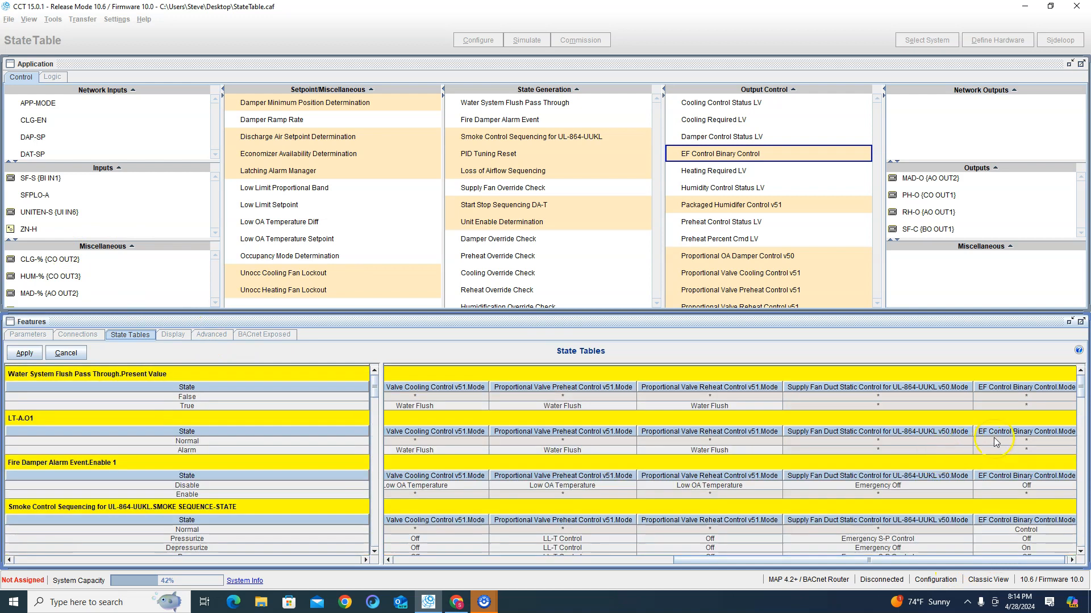
{"action": "scroll", "coordinate": [1017, 507], "scroll_direction": "down", "scroll_amount": 3}
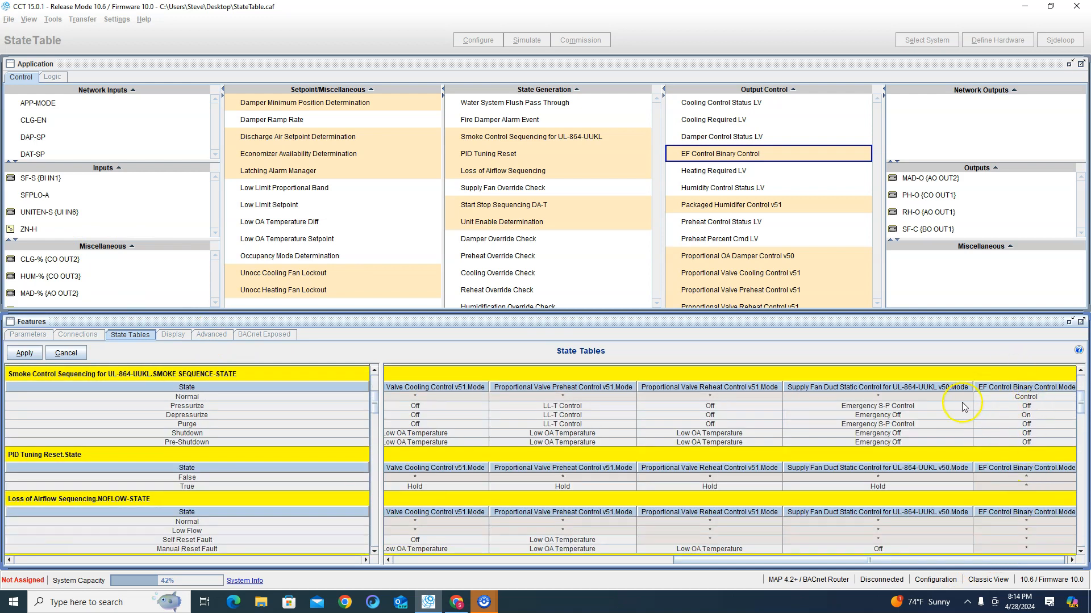
{"action": "left_click", "coordinate": [1021, 398]}
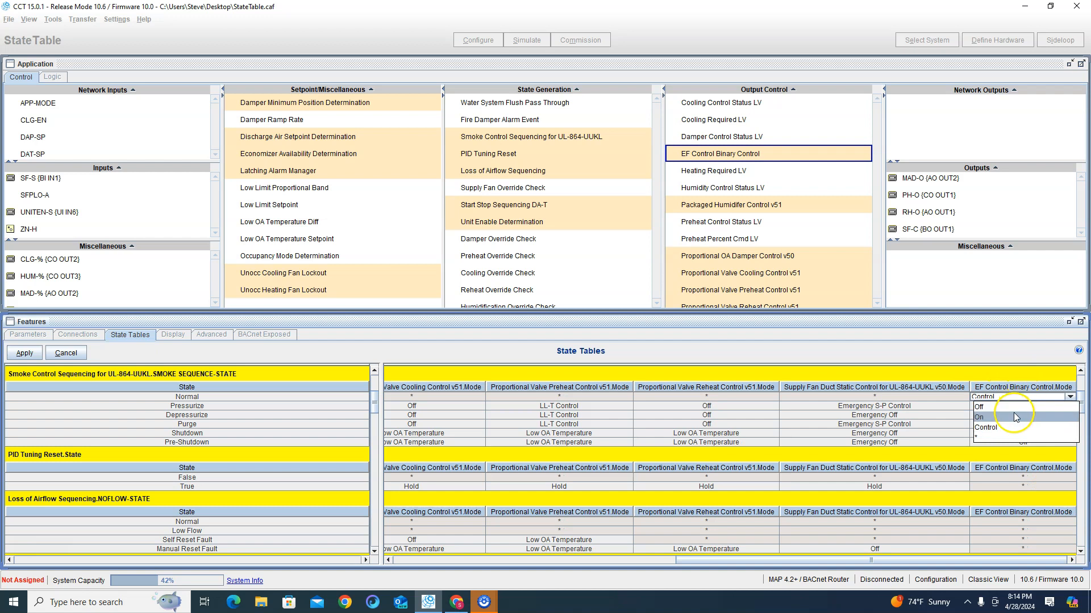
{"action": "left_click", "coordinate": [1011, 410]}
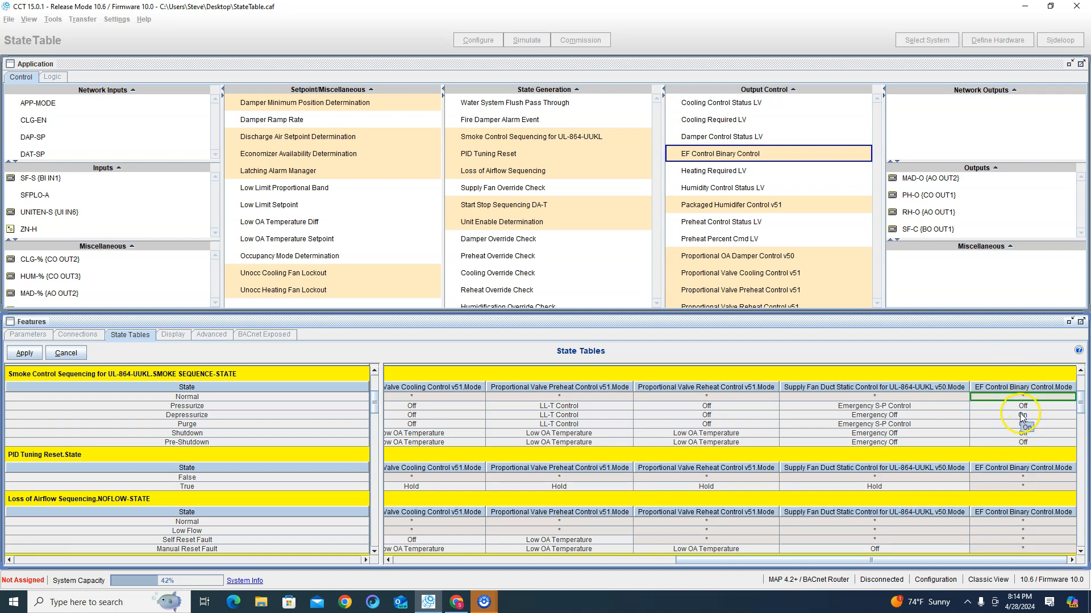
{"action": "left_click", "coordinate": [1011, 407]}
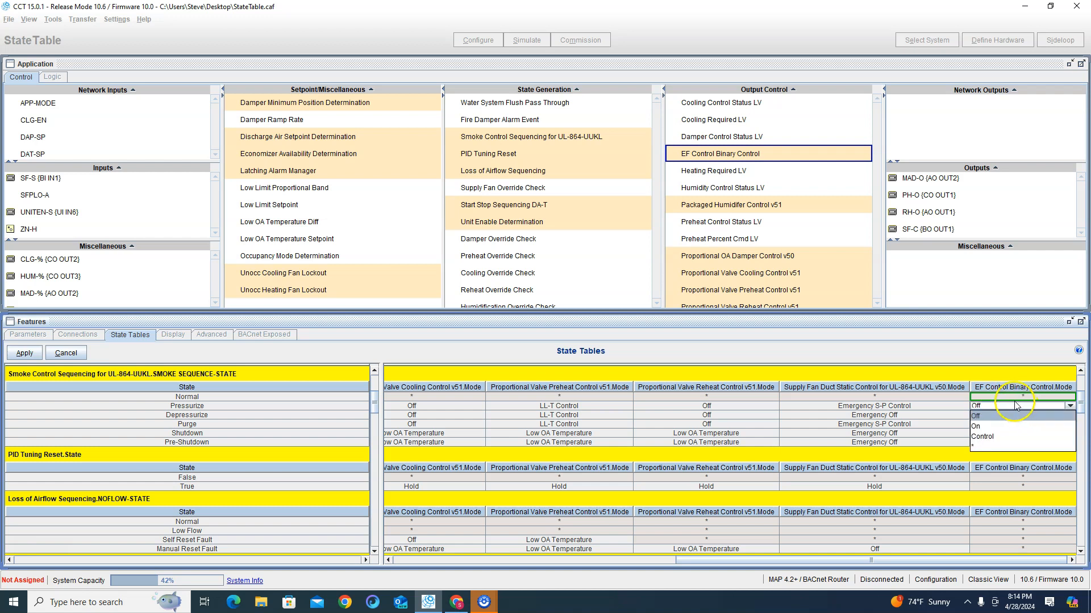
{"action": "left_click", "coordinate": [1015, 397]}
{"action": "left_click", "coordinate": [1019, 401]}
{"action": "left_click", "coordinate": [1017, 399]}
{"action": "left_click", "coordinate": [1016, 399]}
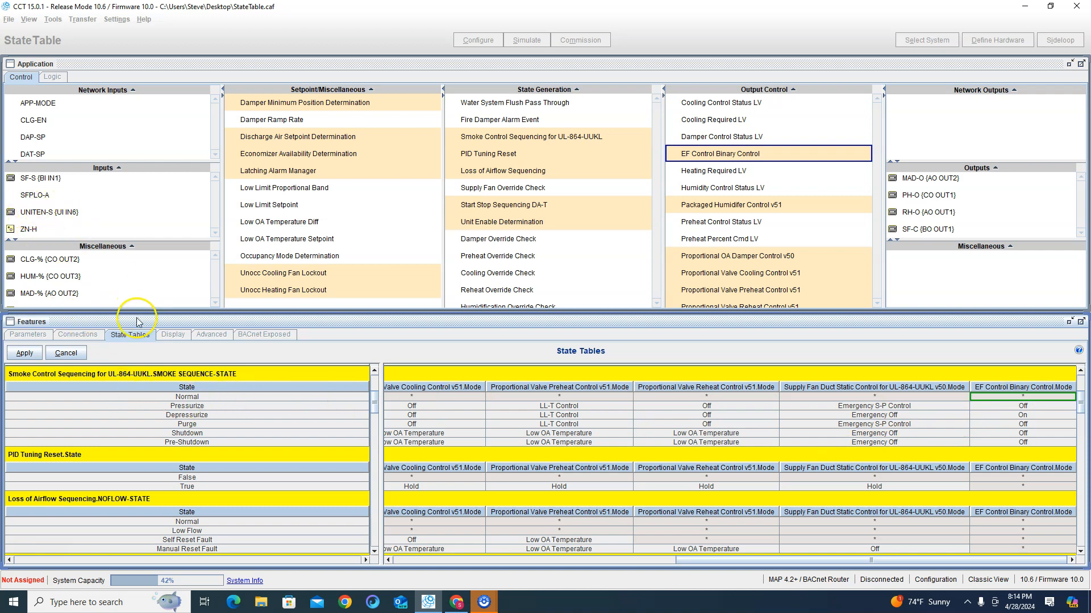
Set the EF Control Binary Control mode to Control for the On state of the SF-S table, and apply the edits
{"action": "scroll", "coordinate": [417, 498], "scroll_direction": "down", "scroll_amount": 15}
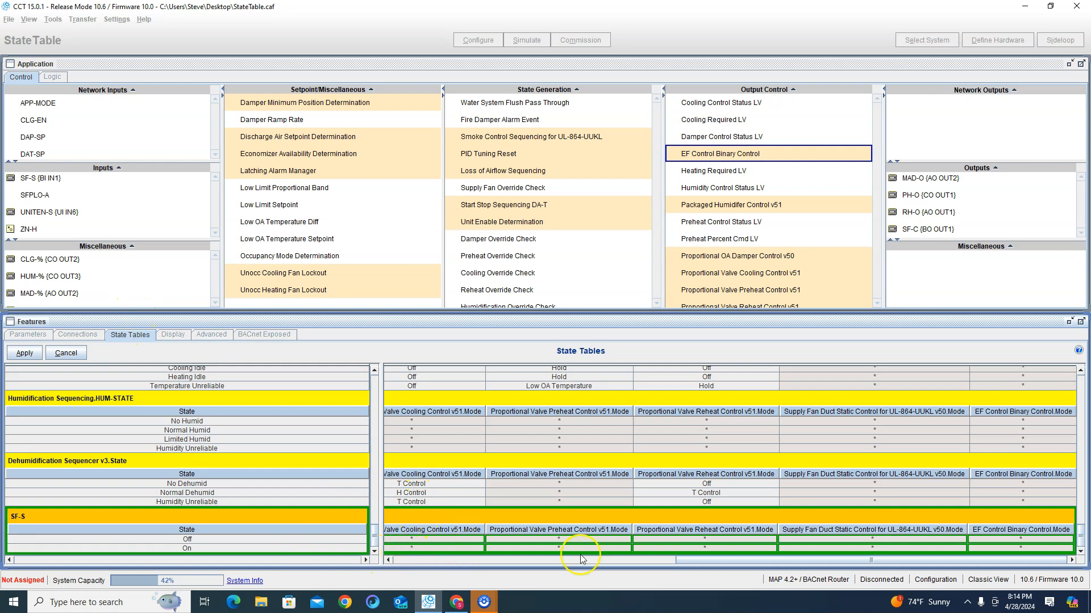
{"action": "left_click", "coordinate": [1021, 548]}
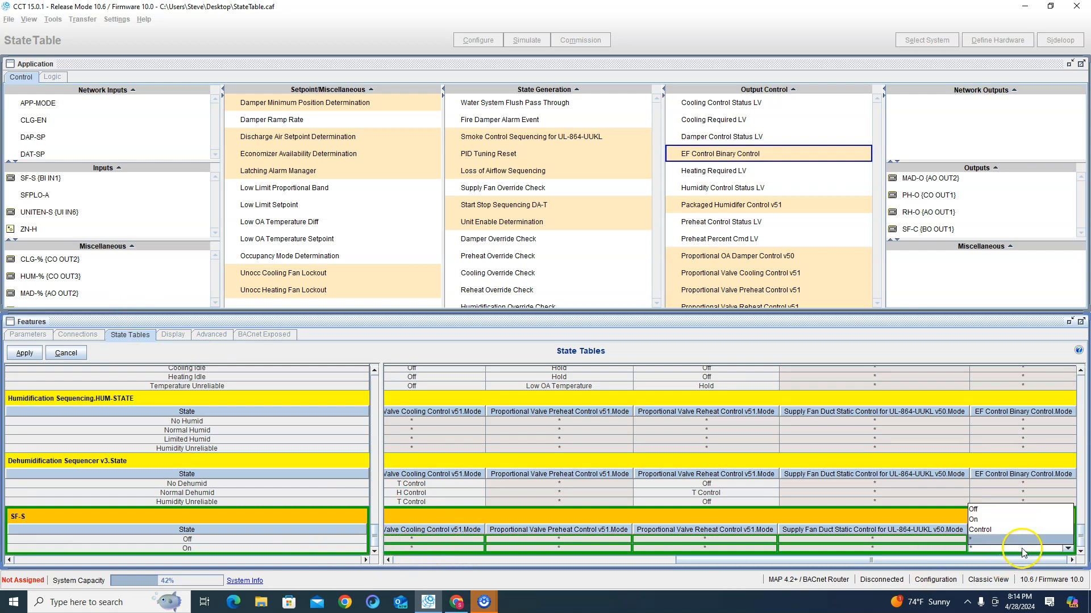
{"action": "left_click", "coordinate": [1020, 532]}
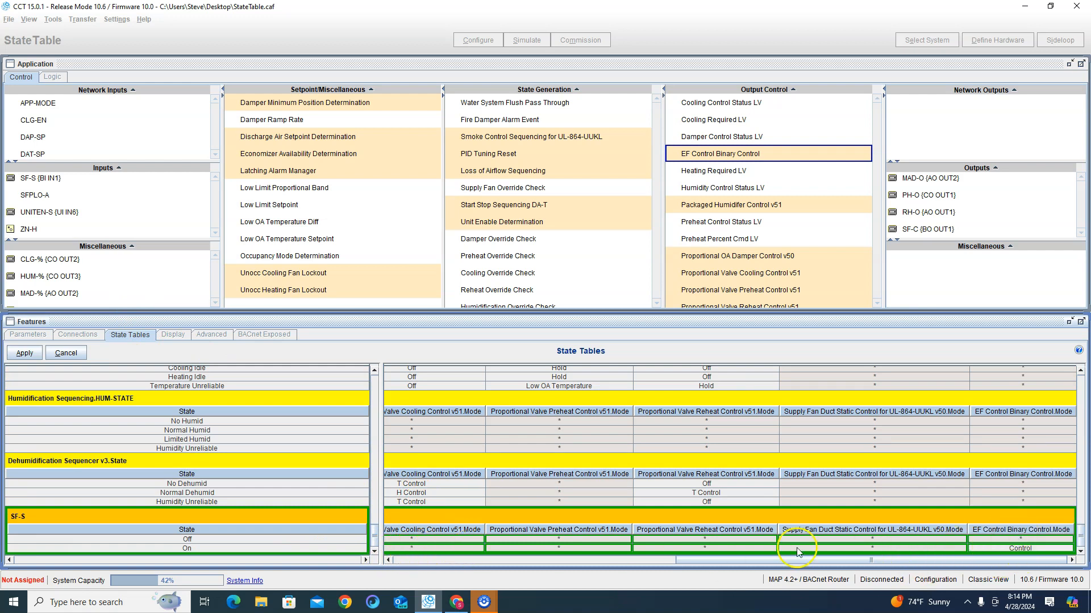
{"action": "left_click", "coordinate": [17, 356]}
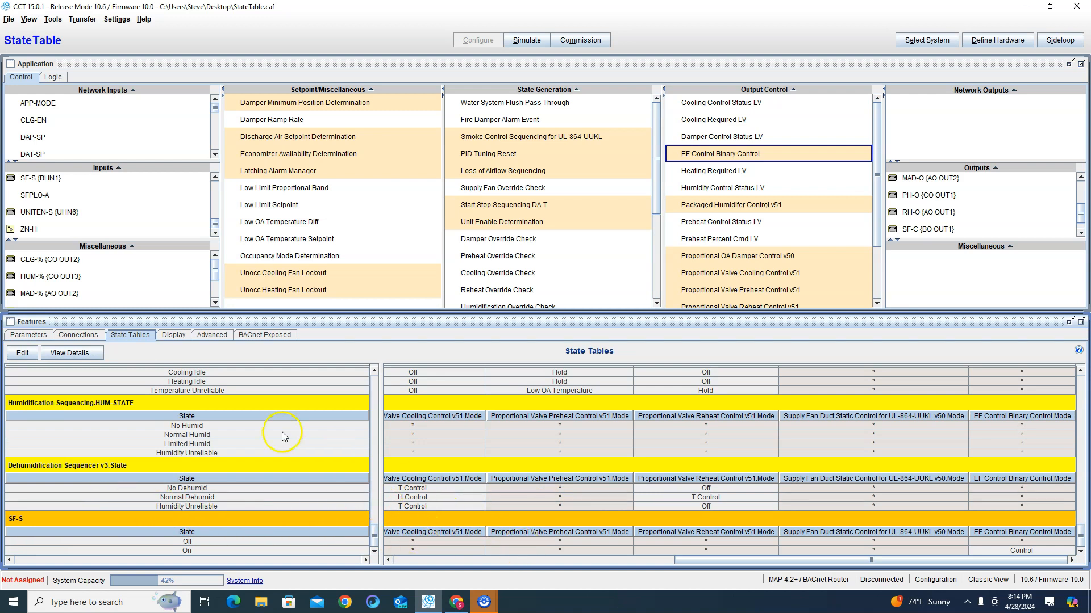
Connect the O1 output of the SF-S input to the SF-S port of State Selection, and return to the state tables
{"action": "left_click", "coordinate": [89, 335]}
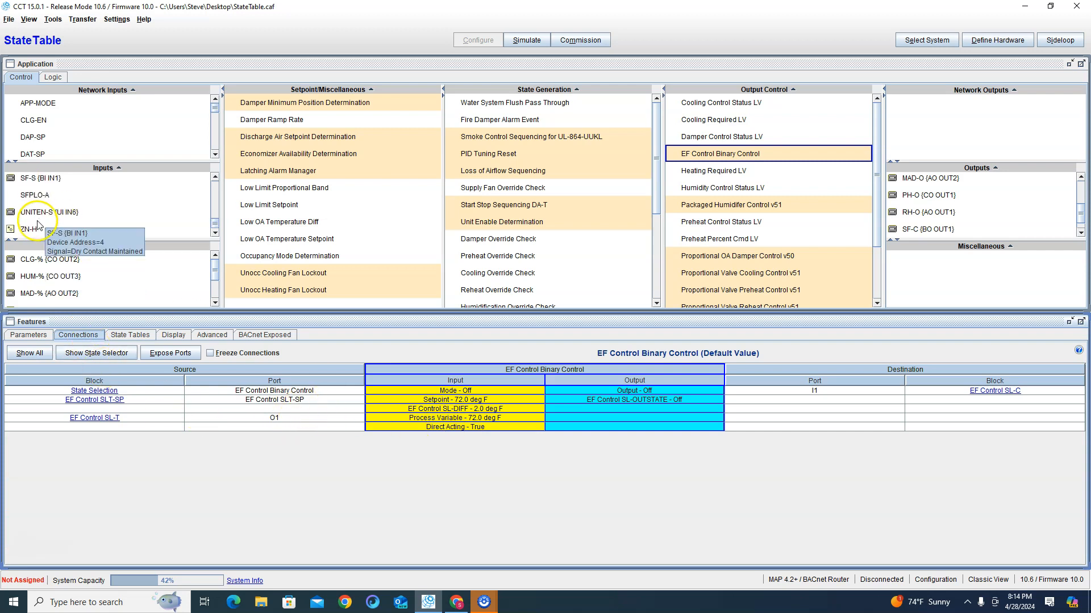
{"action": "left_click", "coordinate": [40, 179]}
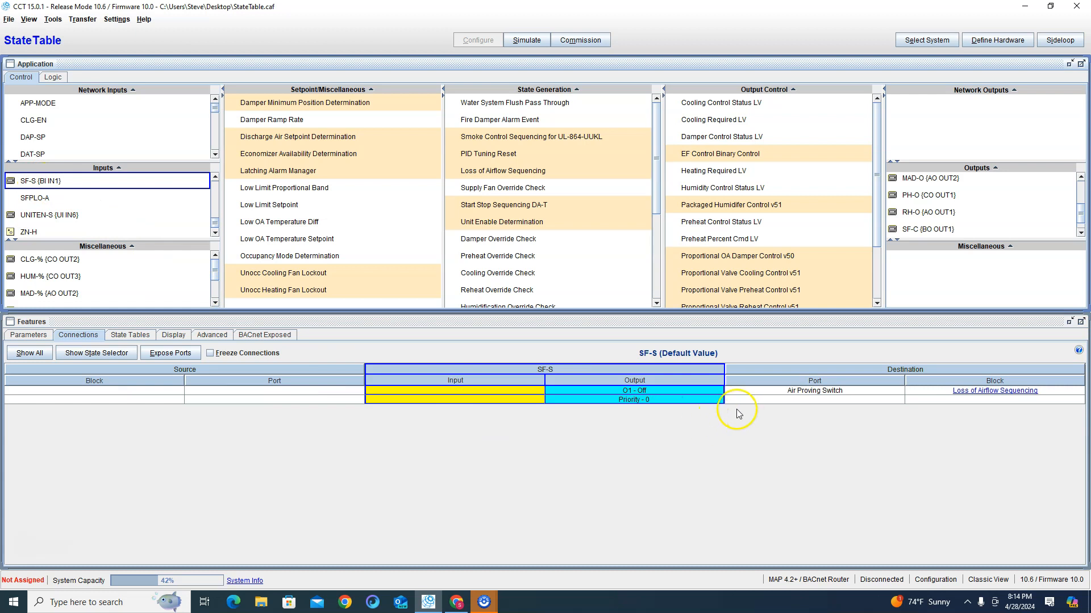
{"action": "right_click", "coordinate": [718, 391]}
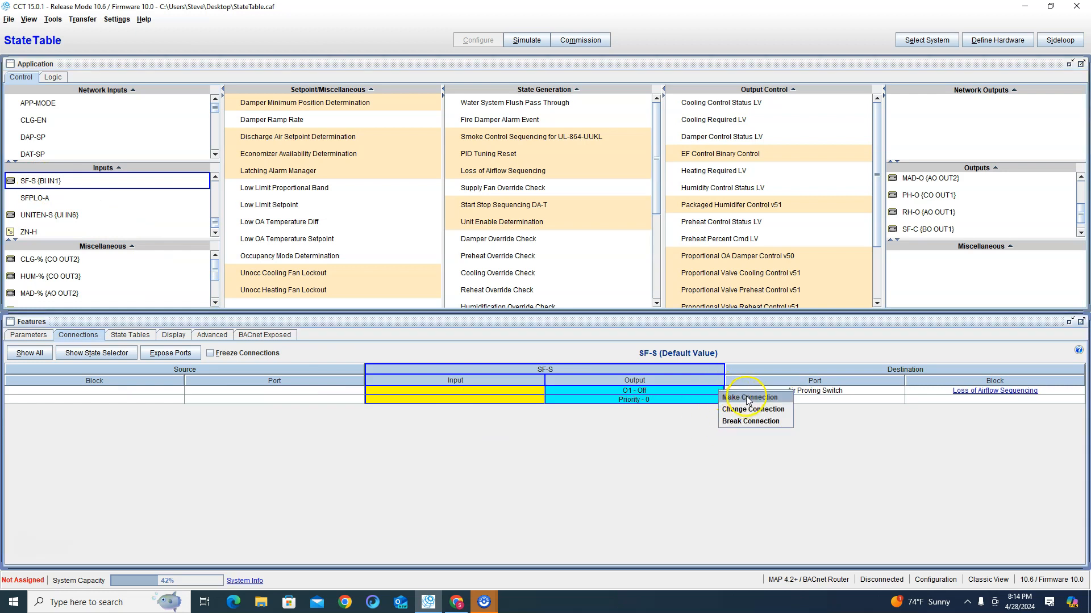
{"action": "left_click", "coordinate": [747, 398]}
{"action": "left_click", "coordinate": [455, 254]}
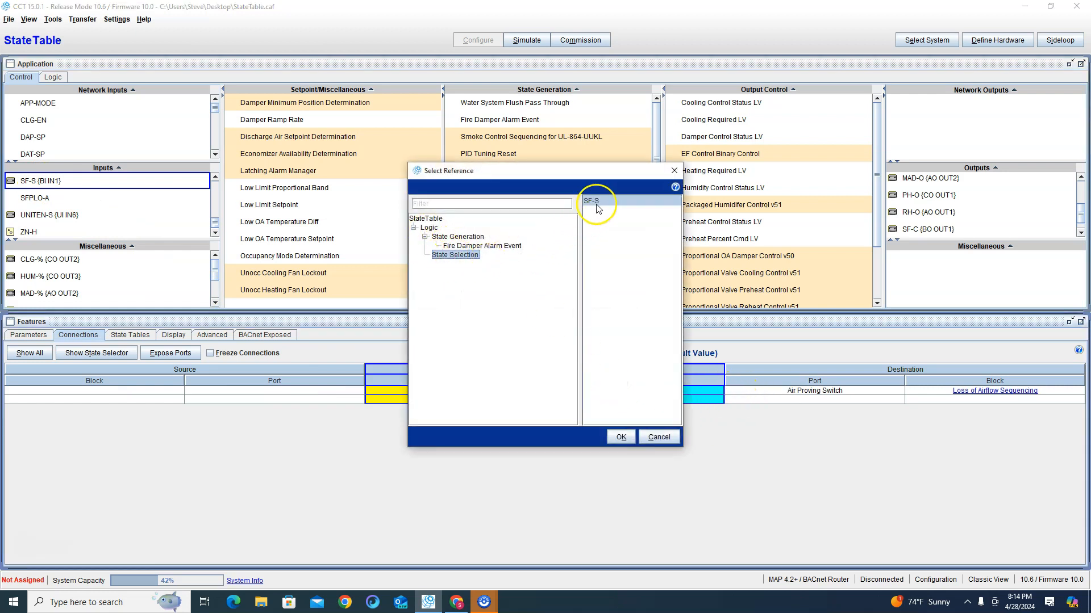
{"action": "left_click", "coordinate": [623, 437]}
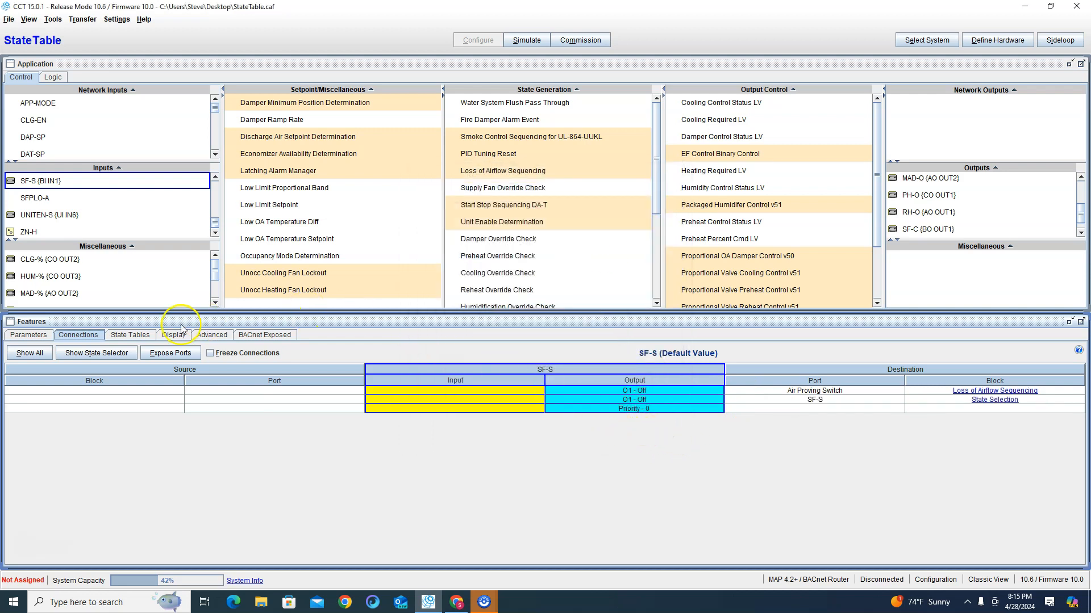
{"action": "left_click", "coordinate": [139, 335]}
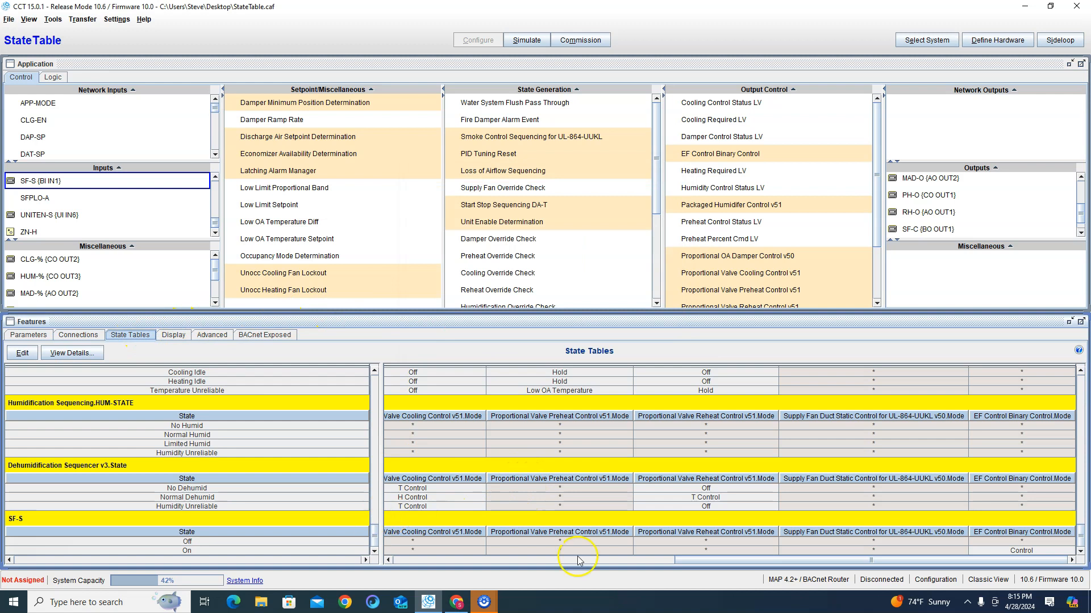